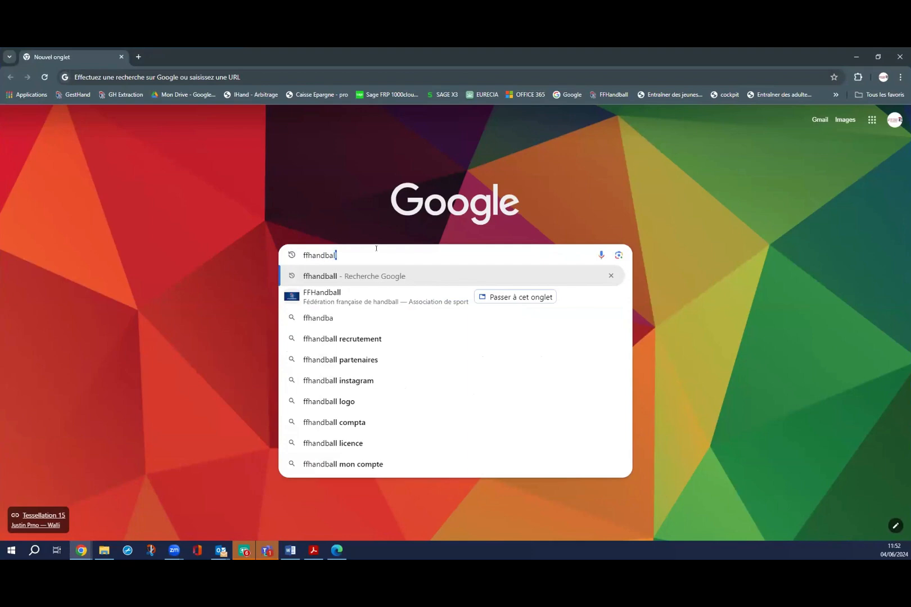
Search ffhandball, then go from the federation site's OUTILS, Ligues, comités, clubs tools to GestHand's SE CONNECTER.
key("Return")
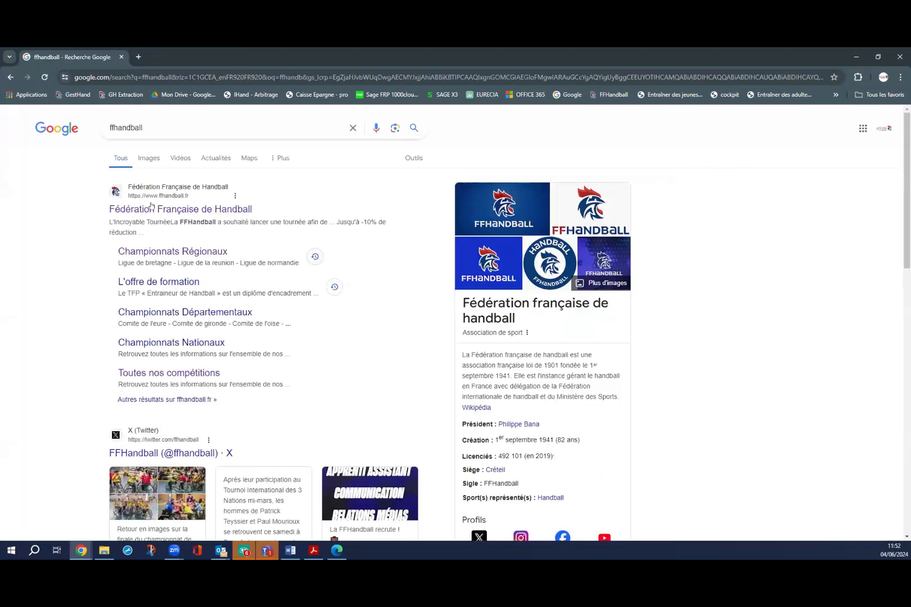
left_click(150, 208)
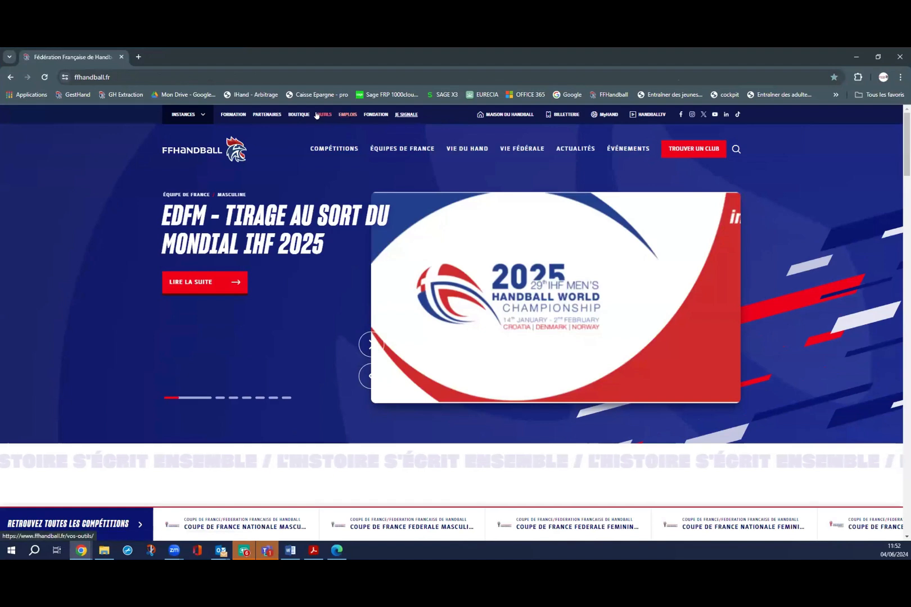
left_click(324, 114)
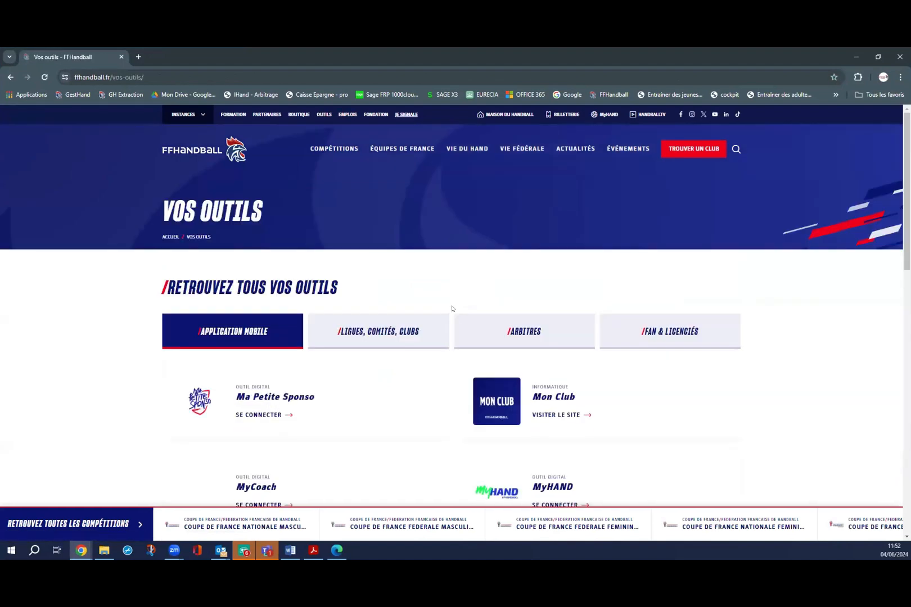
scroll(349, 356, "down", 2)
scroll(277, 356, "down", 2)
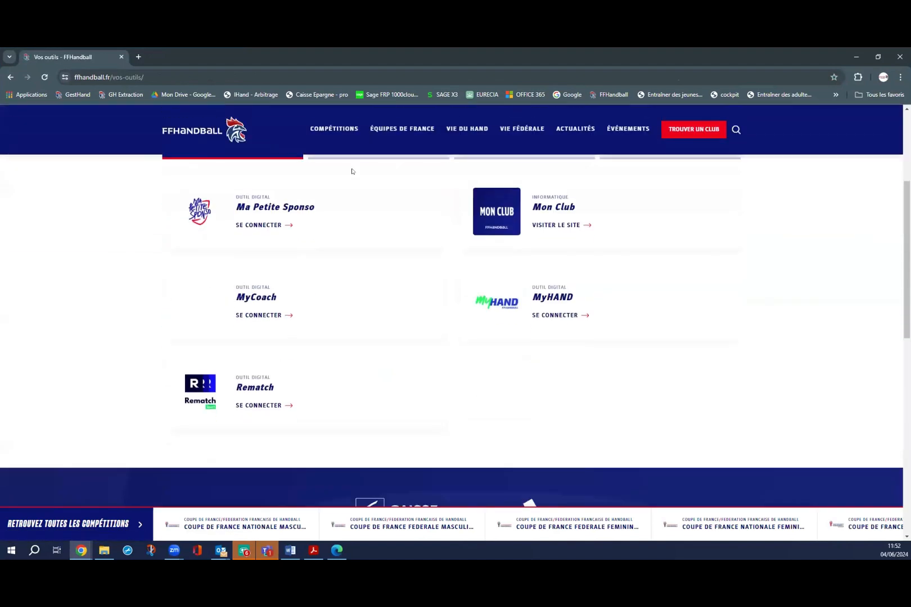
scroll(384, 167, "up", 1)
left_click(388, 189)
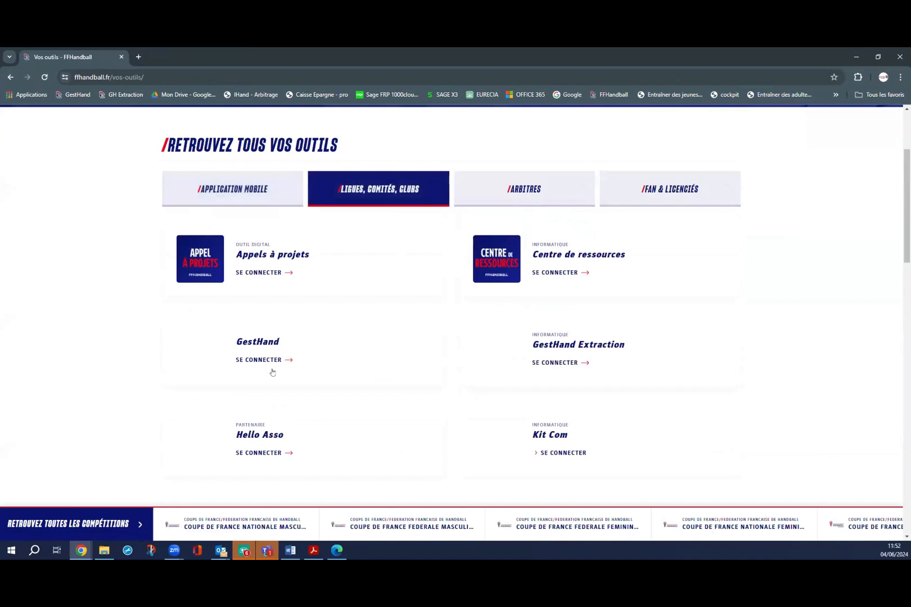
left_click(259, 360)
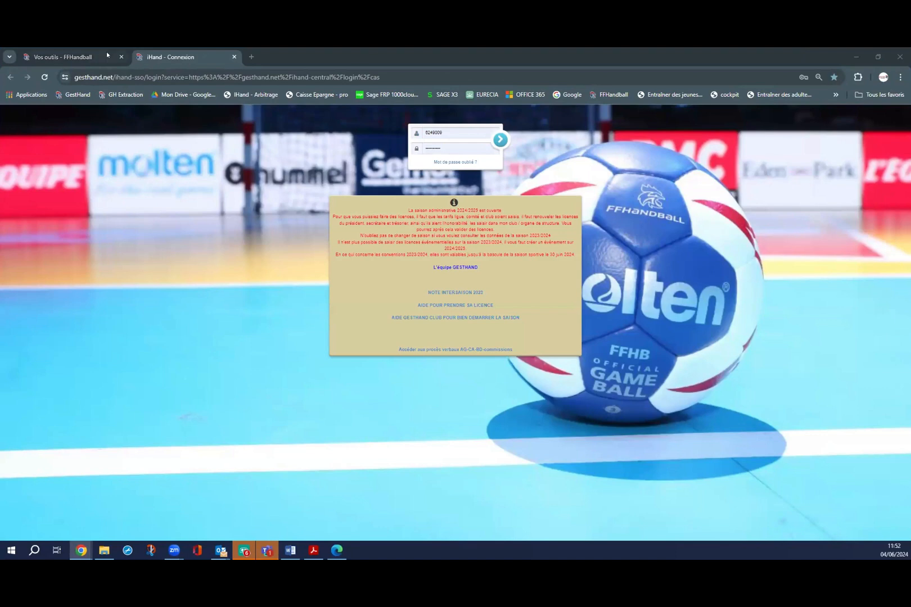
Close the live-site tab and log in to RACC NANTES on the devgh test server with the account password.
left_click(234, 57)
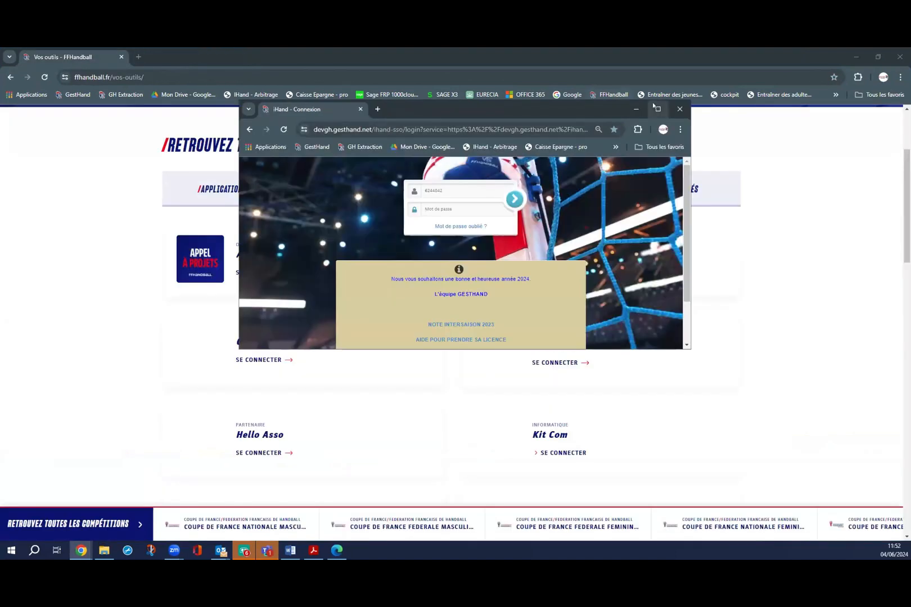
left_click(656, 109)
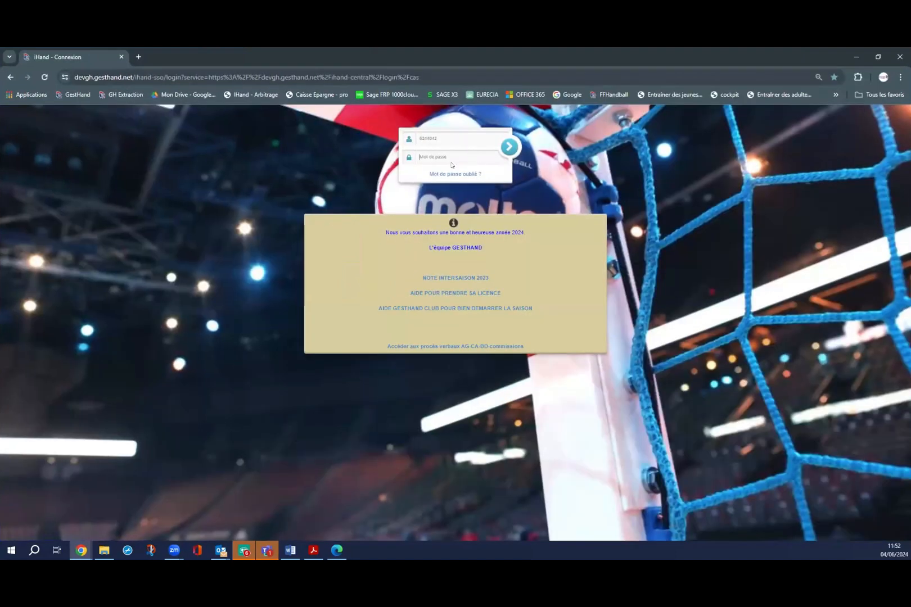
left_click(446, 155)
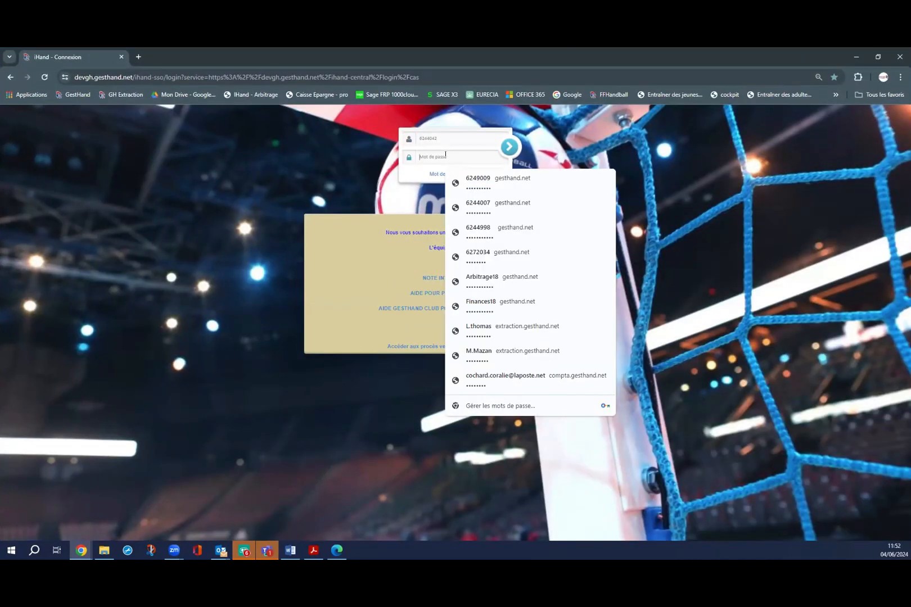
type("•••")
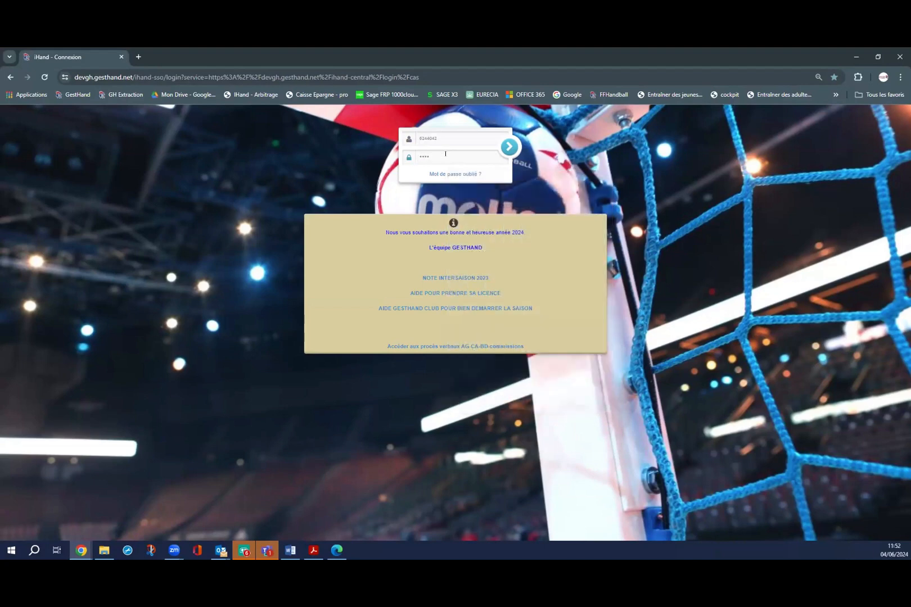
type("••••••")
left_click(506, 146)
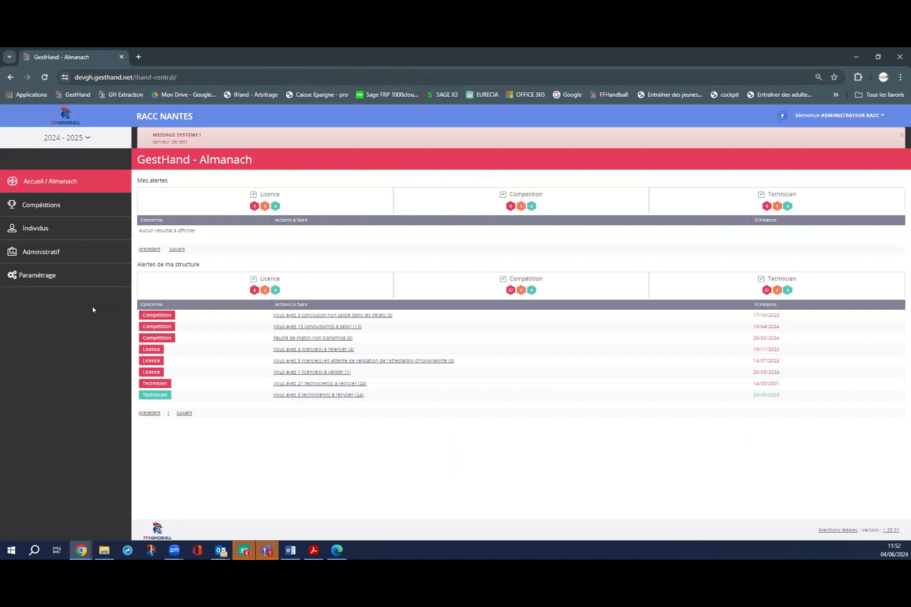
Open Administratif > Mon Club to show the RACC NANTES structure page.
left_click(64, 256)
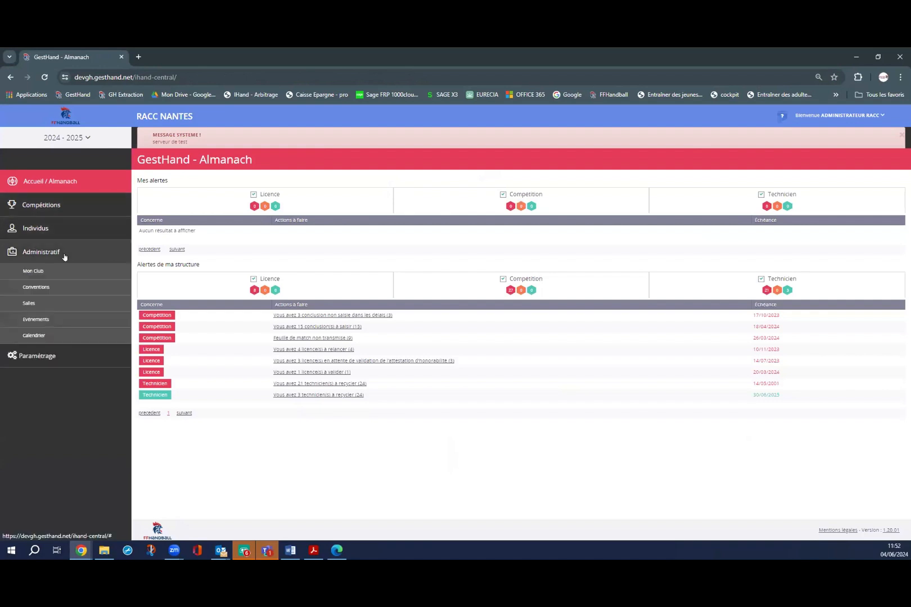
left_click(34, 271)
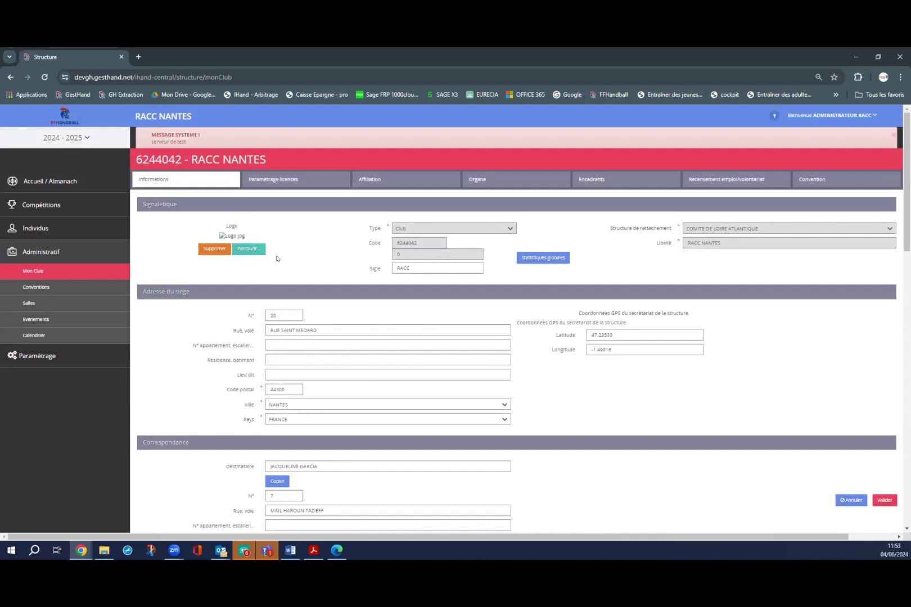
scroll(229, 278, "down", 1)
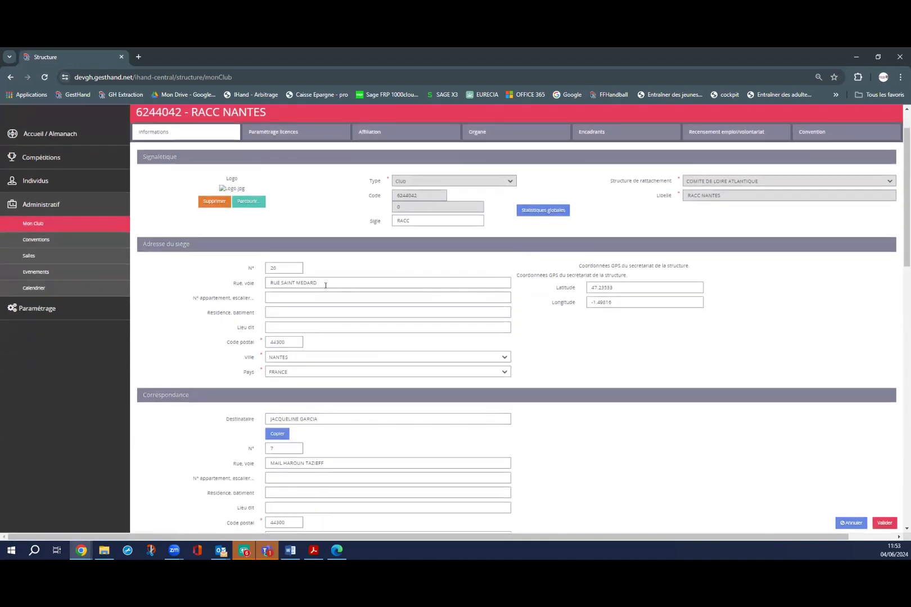
scroll(336, 294, "down", 2)
scroll(299, 303, "down", 3)
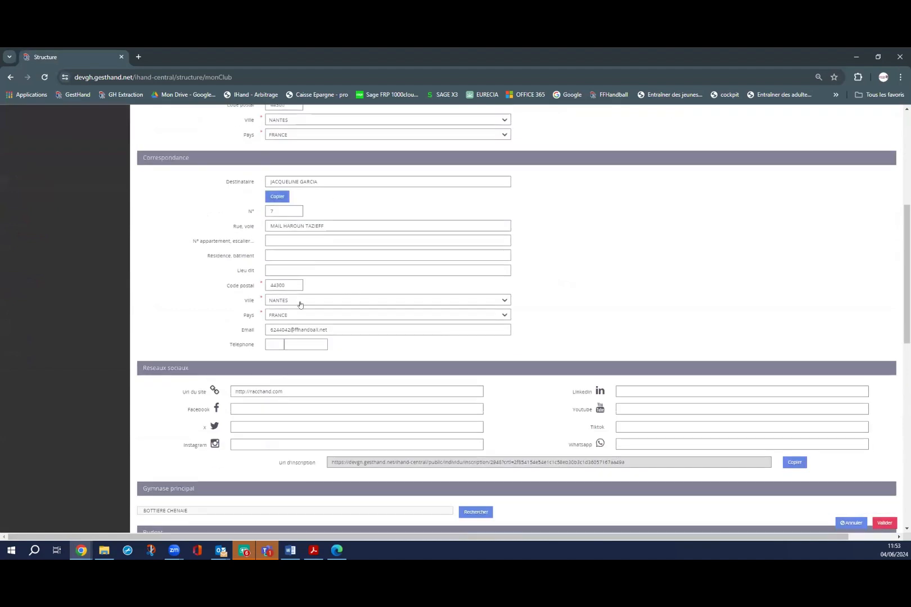
scroll(247, 256, "down", 3)
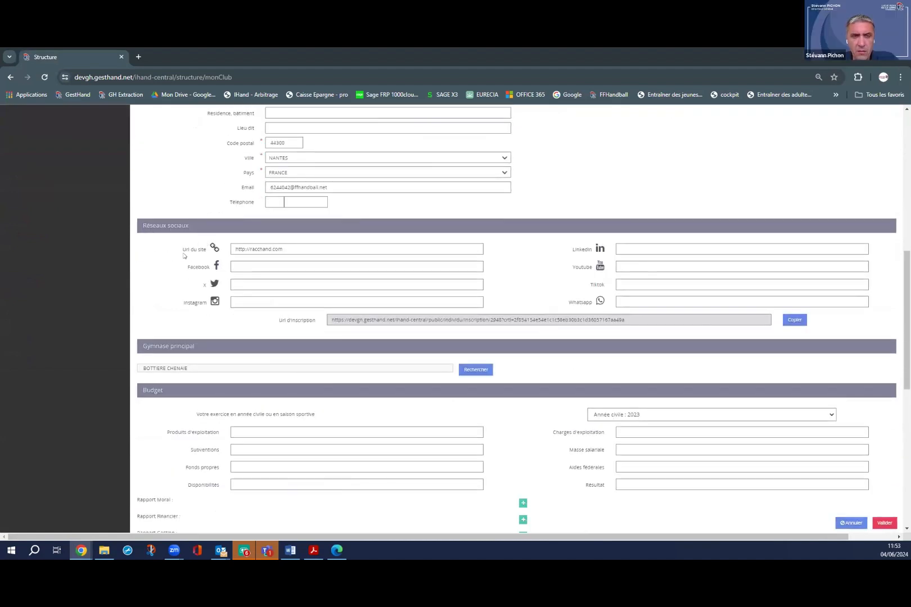
scroll(261, 331, "up", 2)
scroll(261, 333, "down", 1)
scroll(260, 333, "down", 1)
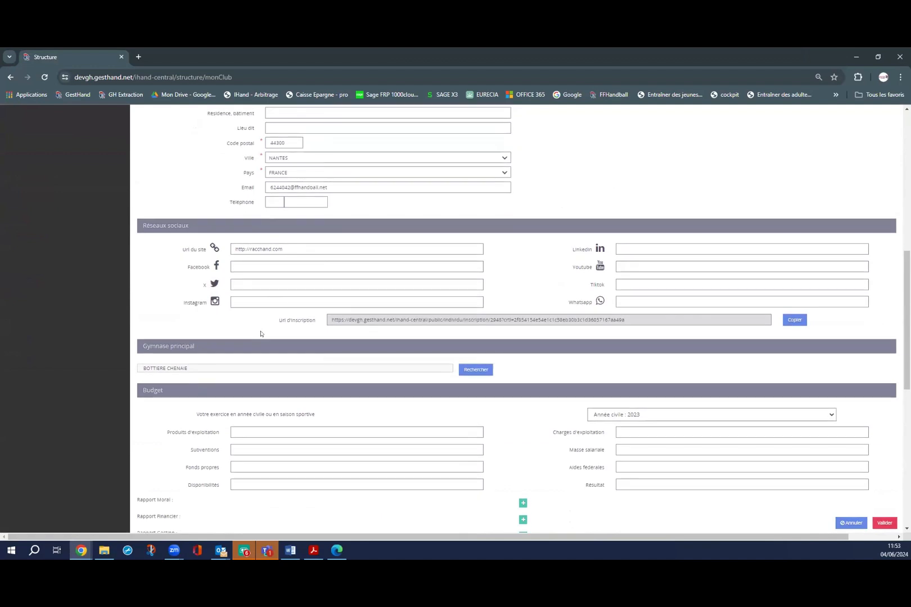
scroll(261, 333, "up", 6)
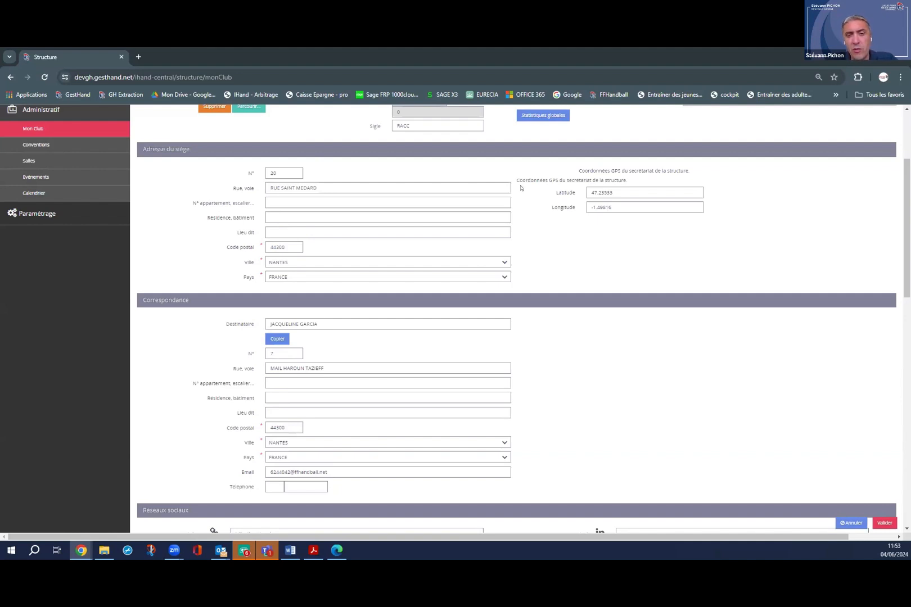
scroll(524, 191, "down", 3)
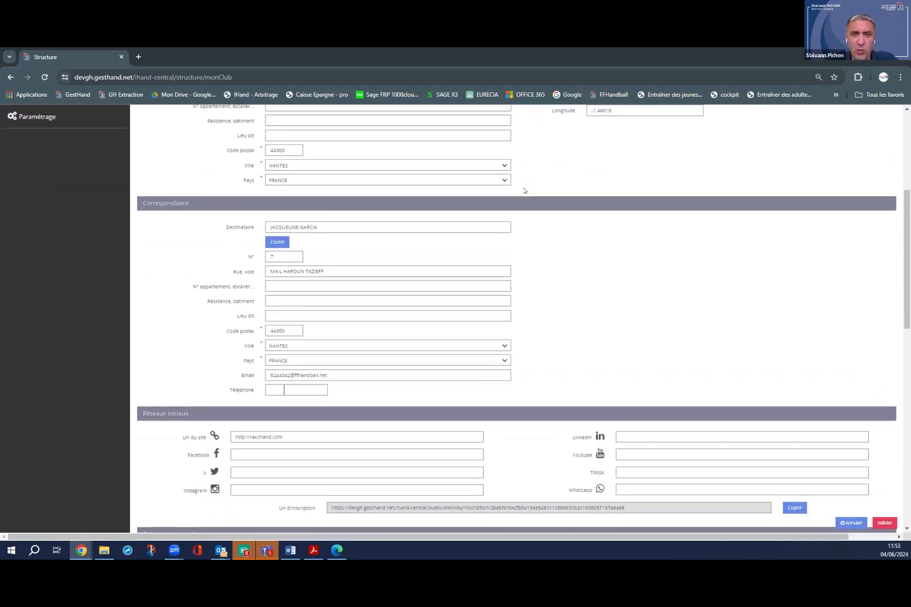
scroll(524, 191, "down", 3)
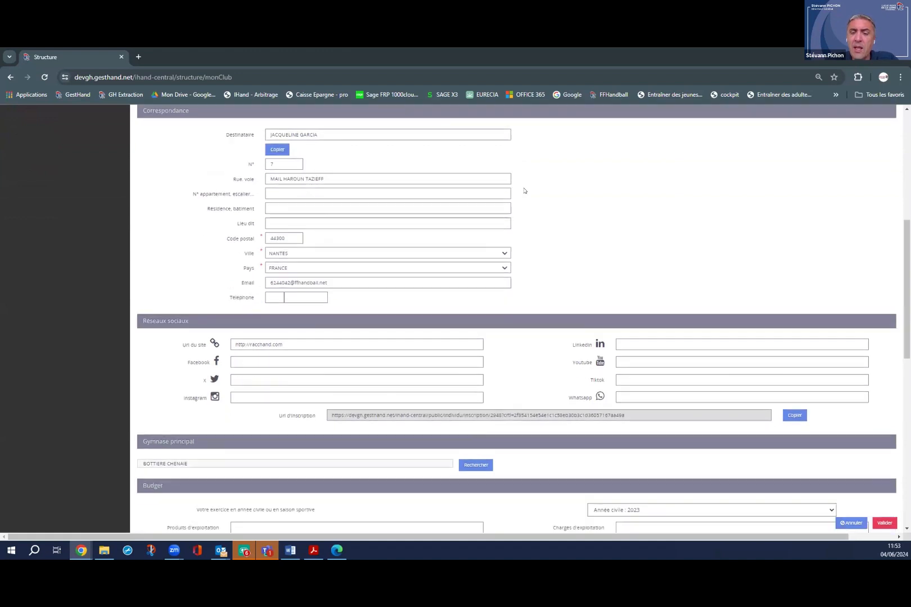
scroll(524, 191, "down", 1)
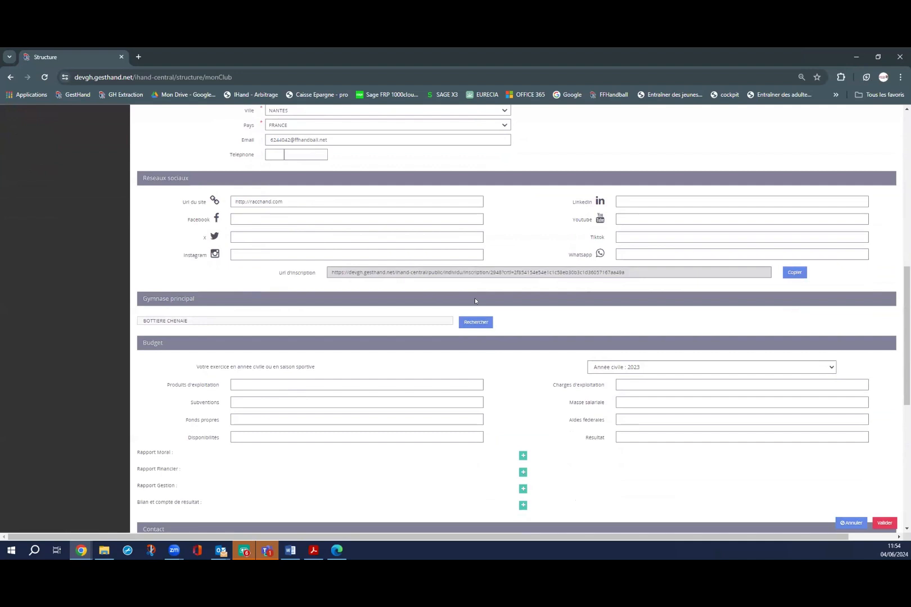
scroll(476, 301, "up", 6)
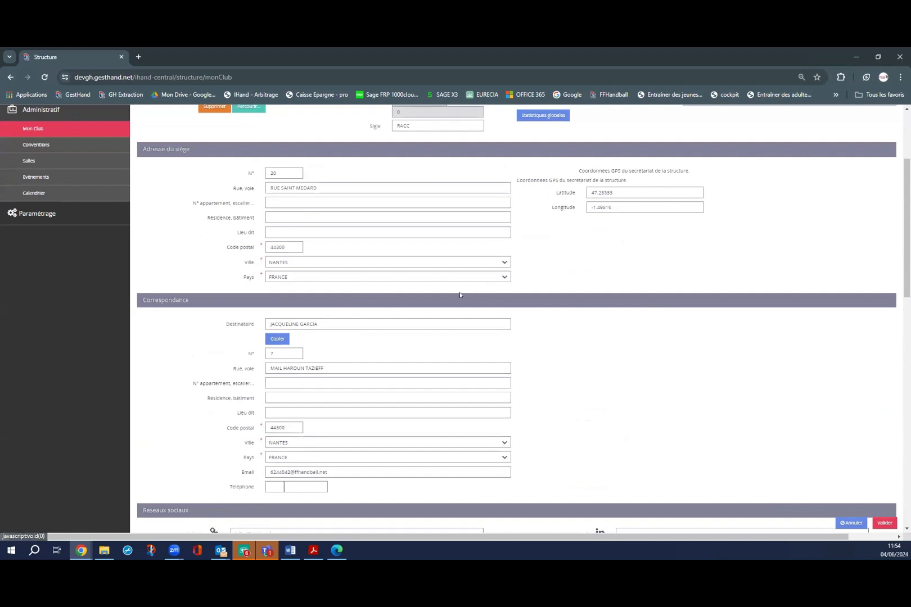
scroll(460, 294, "down", 3)
scroll(460, 295, "down", 4)
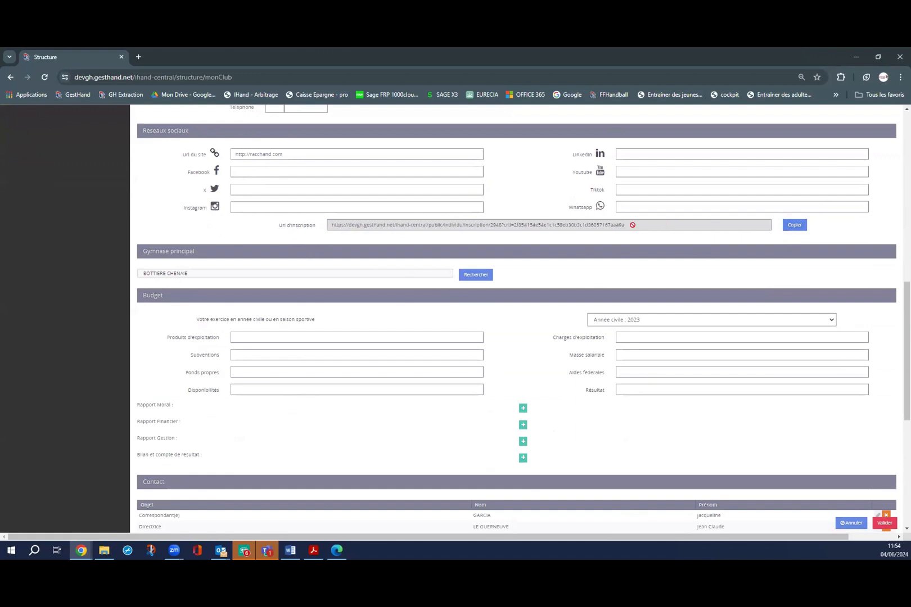
Copy the club's Url d'inscription and load it in a new tab to view the registration form.
left_click_drag(633, 226, 321, 227)
right_click(353, 226)
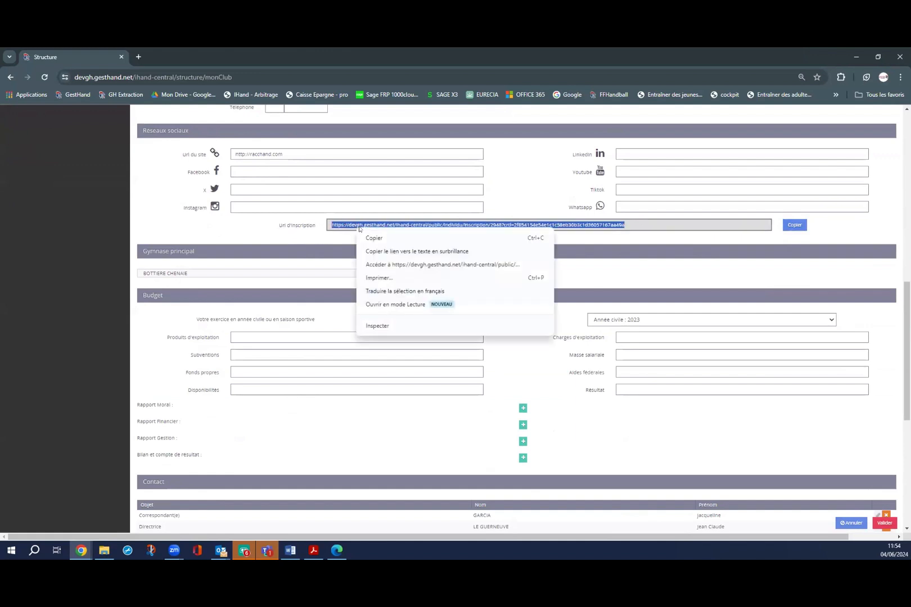
left_click(371, 240)
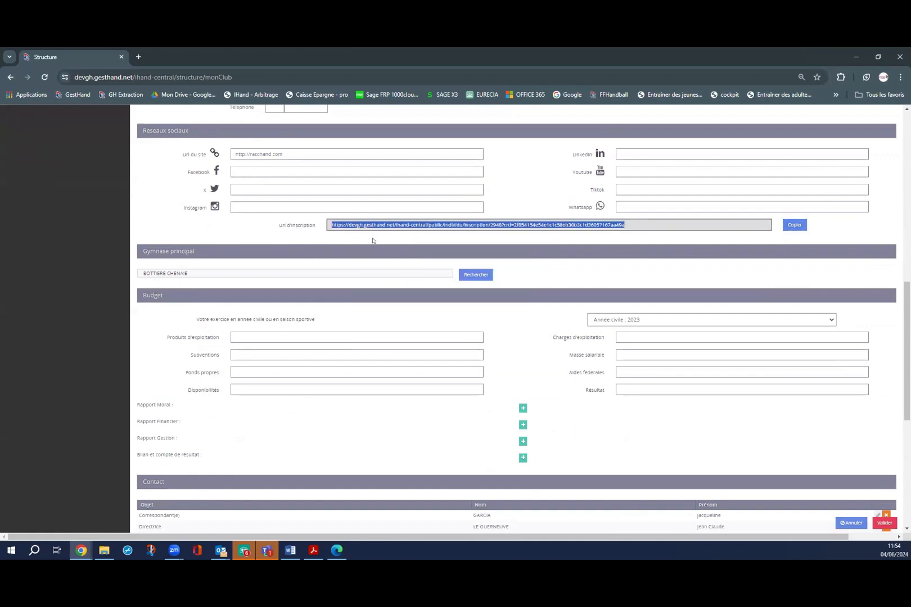
left_click(140, 58)
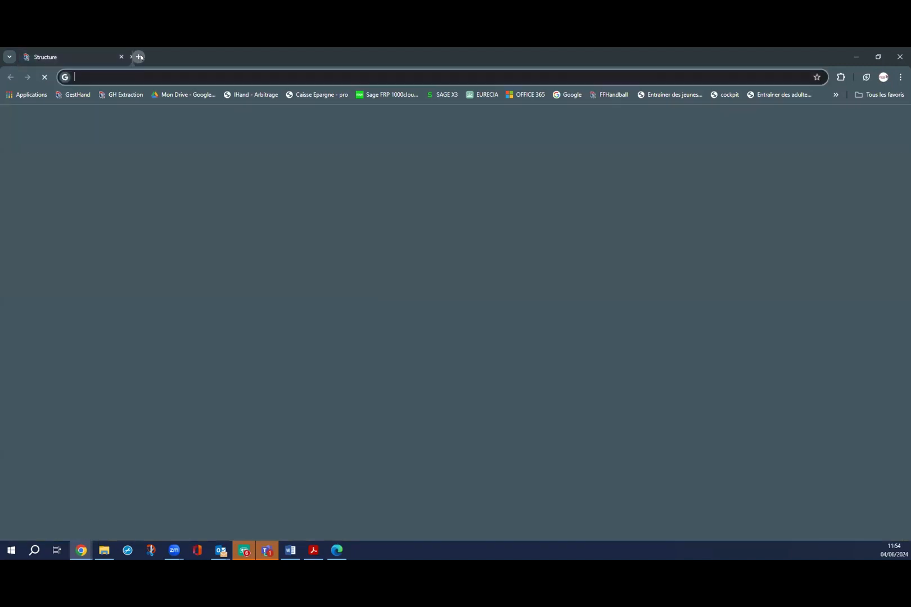
right_click(146, 78)
left_click(175, 158)
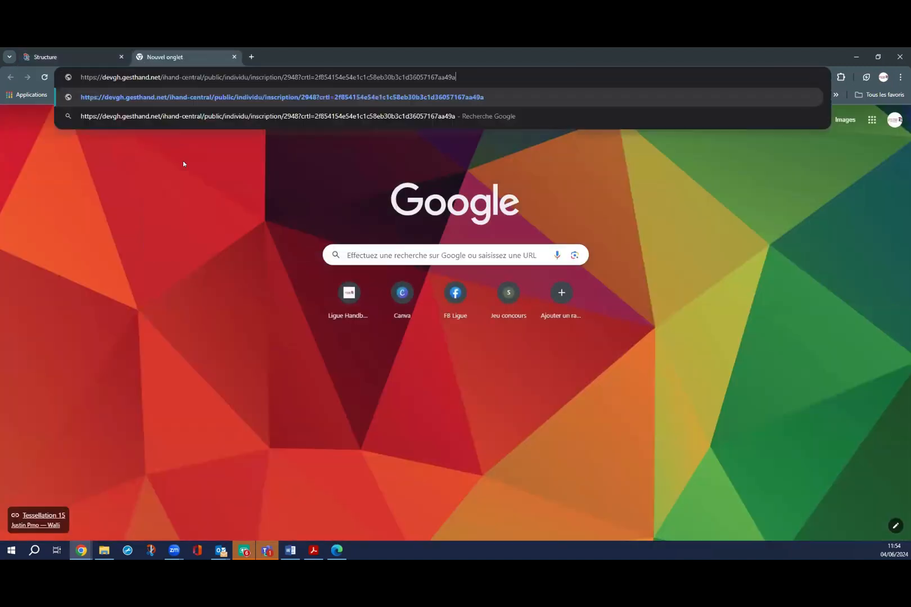
key("Return")
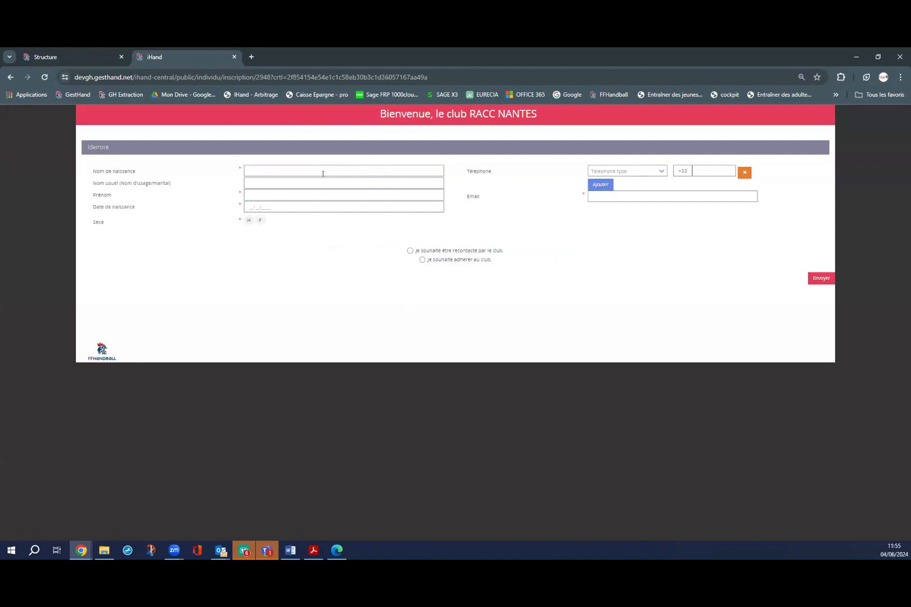
left_click(248, 208)
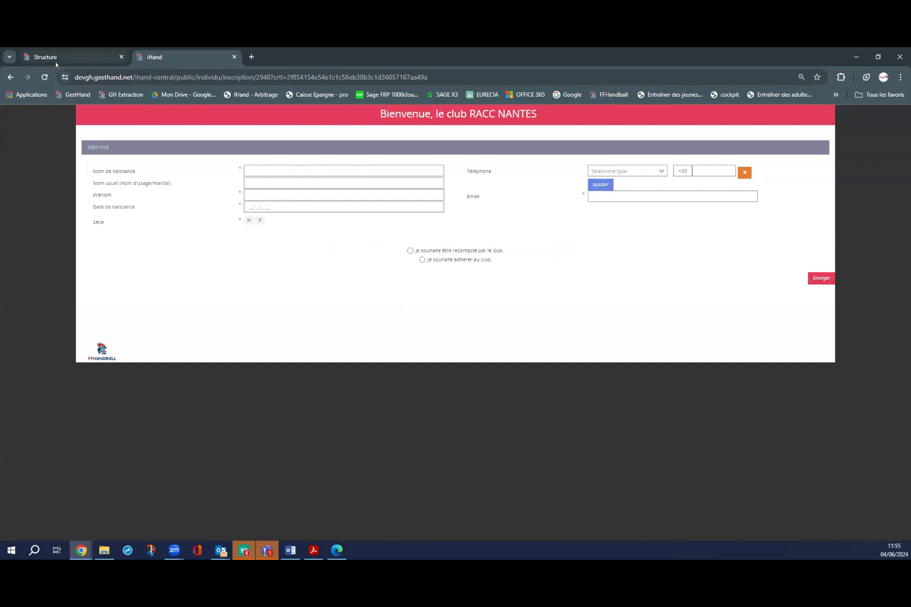
left_click(72, 58)
Scroll through the structure page's Budget, Contact and Administratif sections, then back to the top.
scroll(376, 263, "down", 2)
scroll(360, 244, "up", 1)
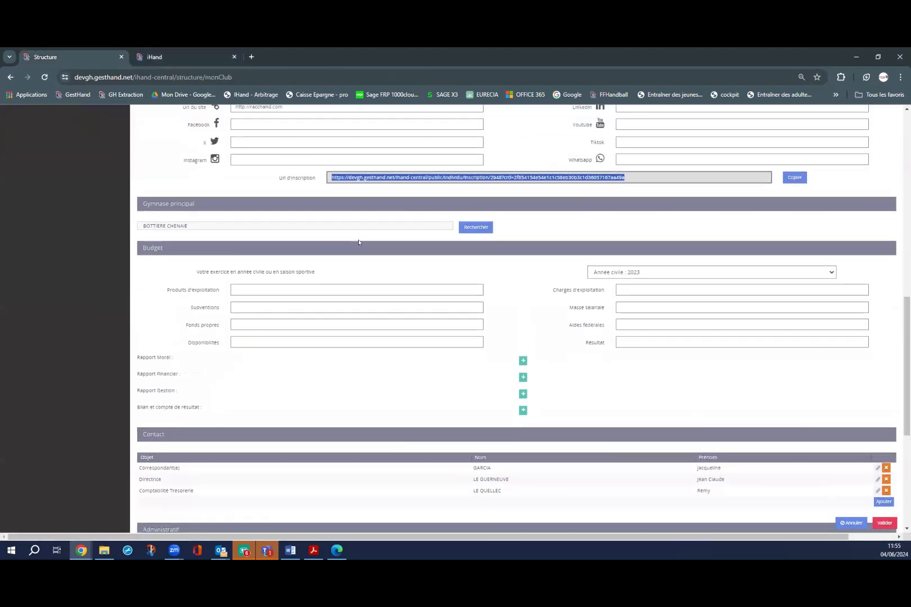
scroll(437, 262, "up", 1)
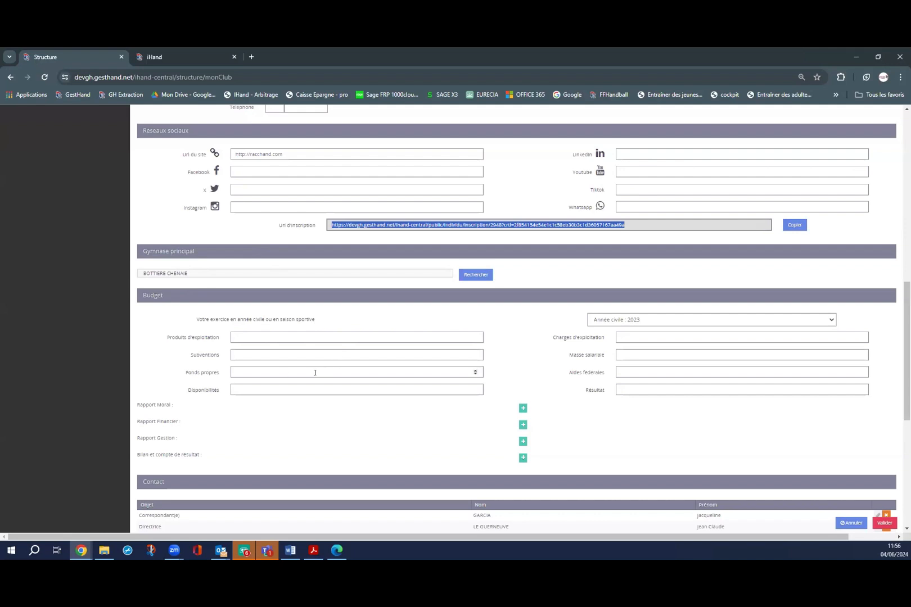
scroll(284, 372, "down", 1)
scroll(260, 336, "down", 2)
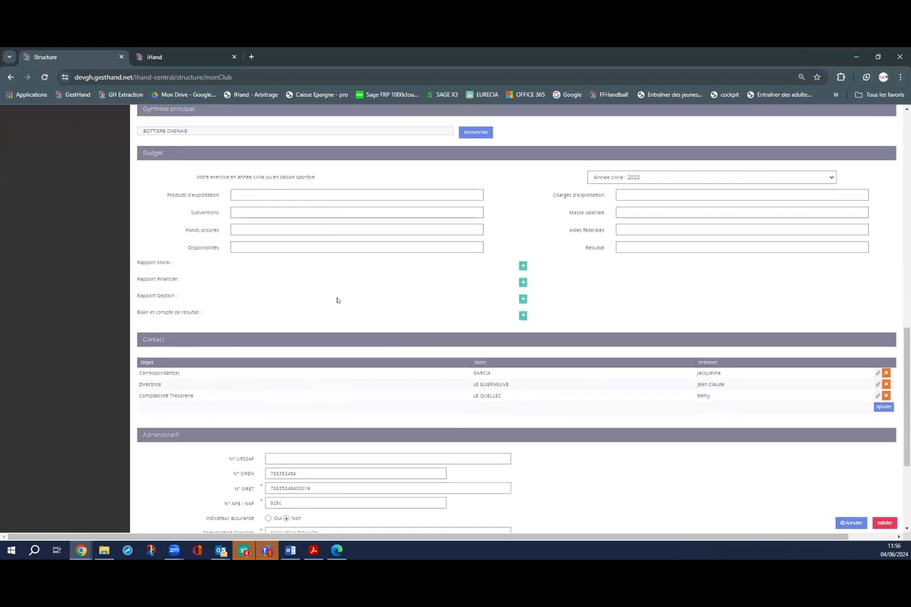
scroll(231, 350, "down", 1)
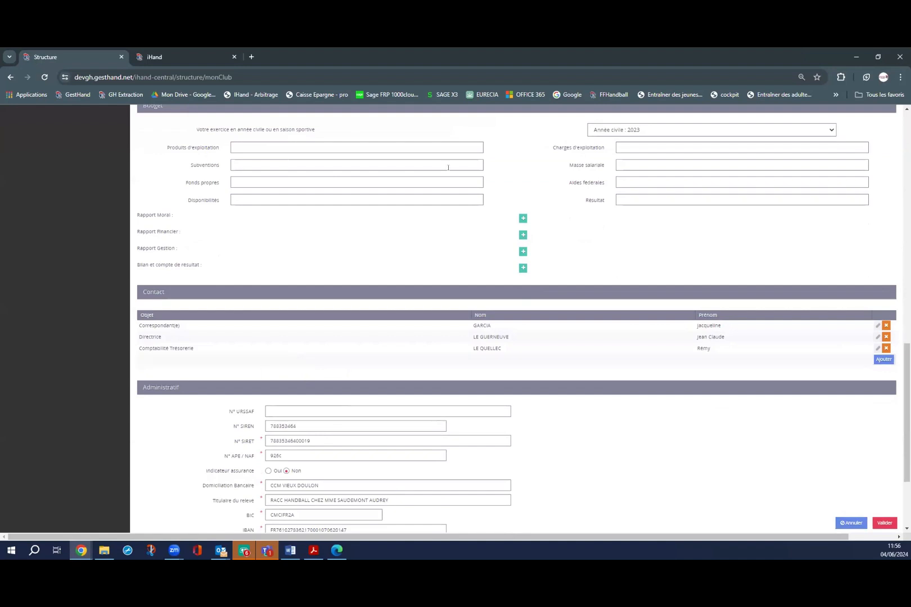
scroll(337, 354, "down", 1)
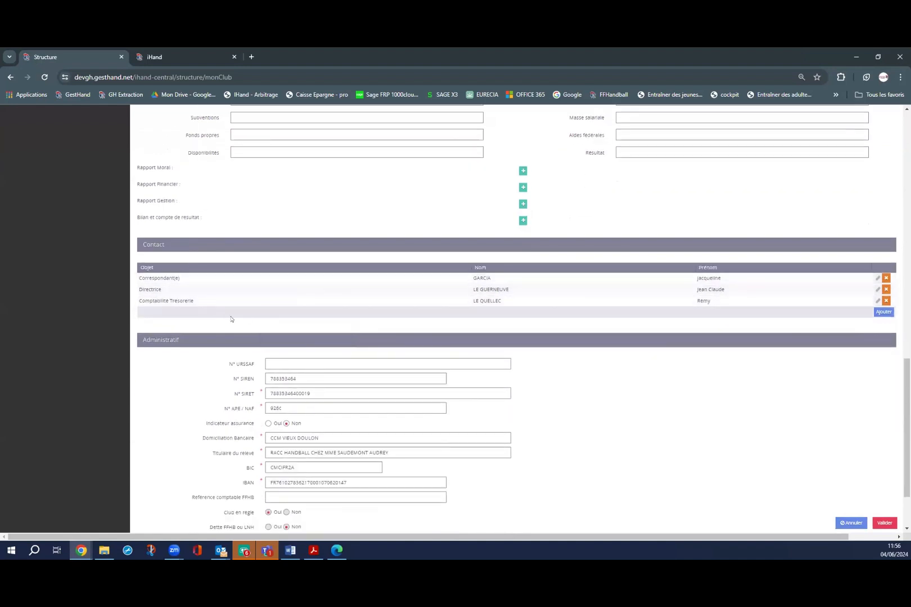
scroll(231, 319, "down", 2)
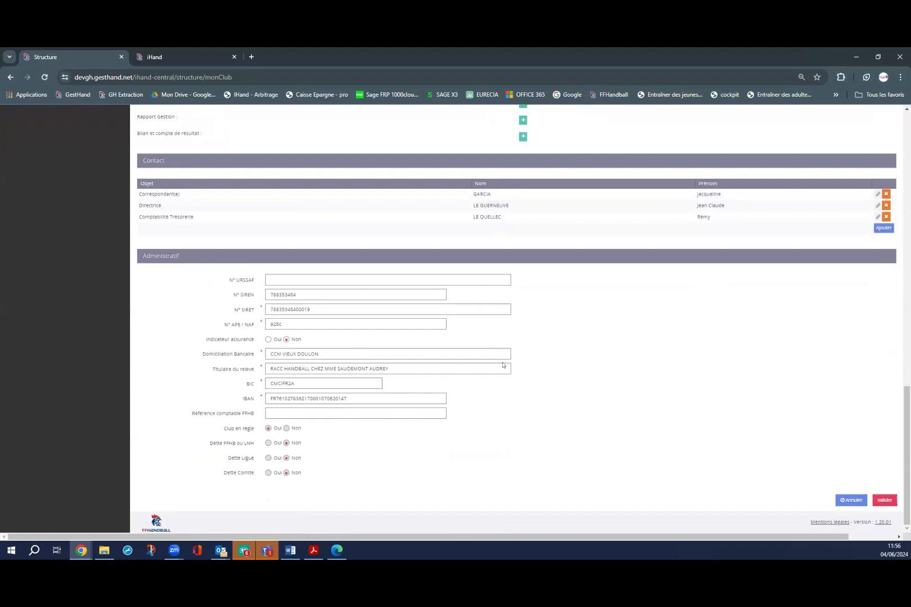
scroll(500, 352, "up", 20)
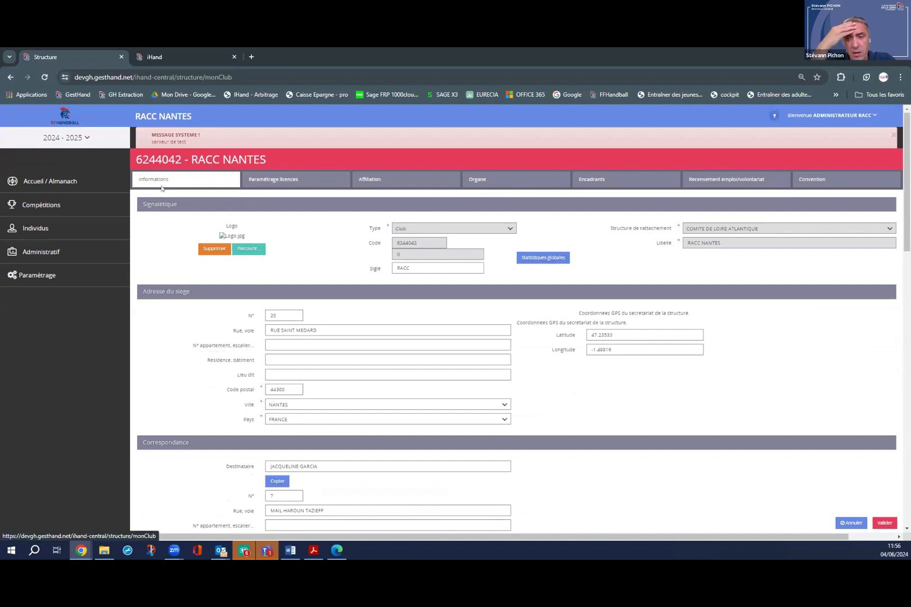
scroll(162, 188, "down", 3)
scroll(162, 188, "up", 3)
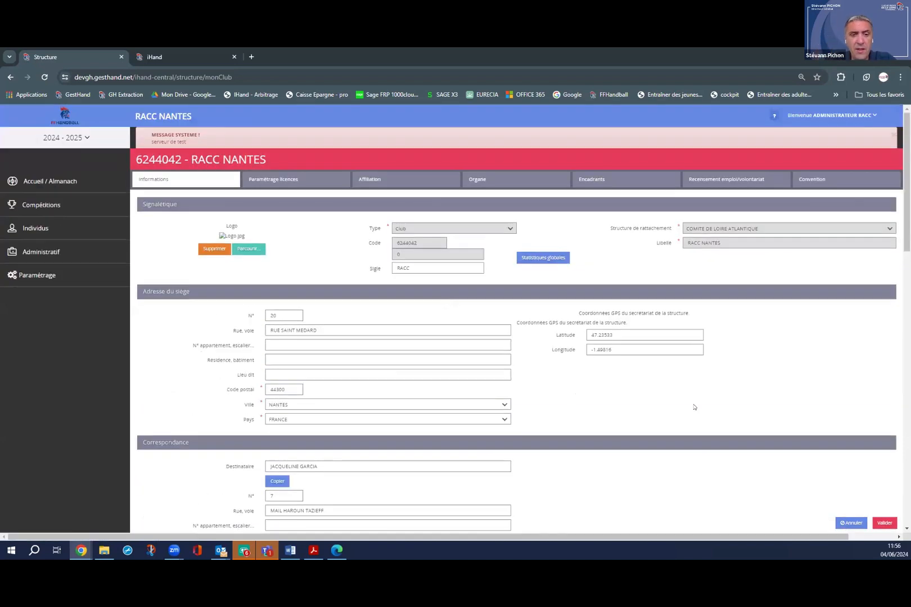
Switch to the Paramétrage licences tab listing licence types with creation and renewal totals.
left_click(255, 181)
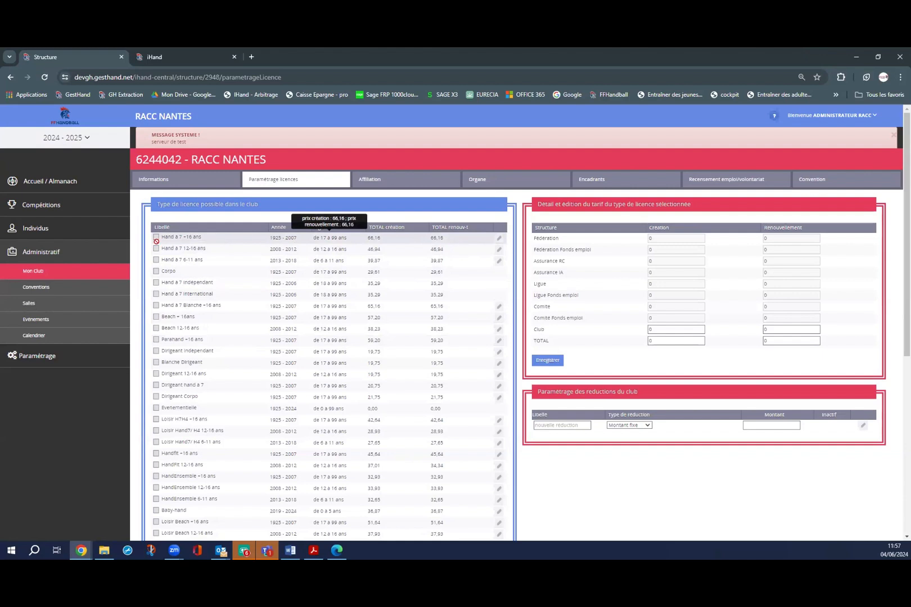
Set the Hand à 7 +16 ans creation and renewal totals to 150 (club share 83.84) and save.
left_click(498, 240)
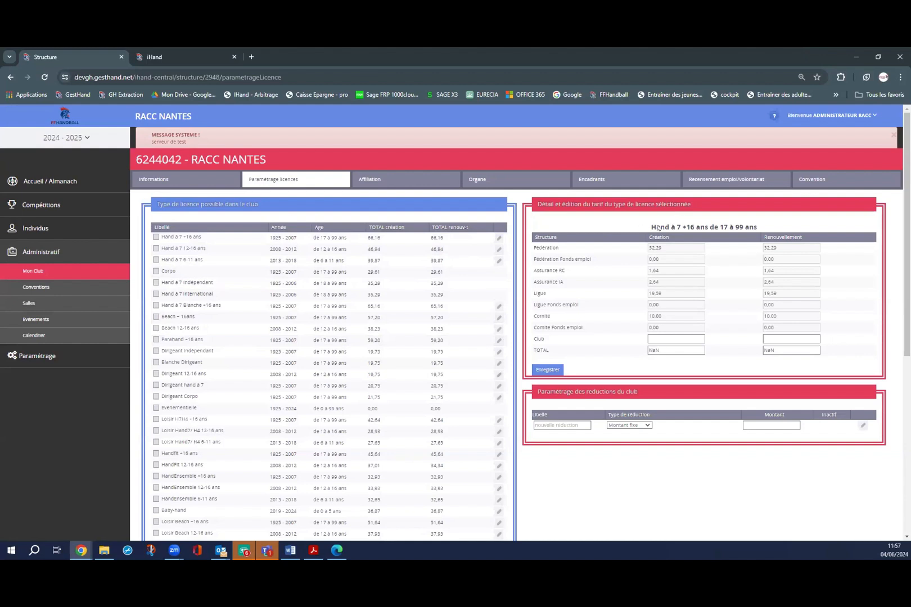
left_click(648, 338)
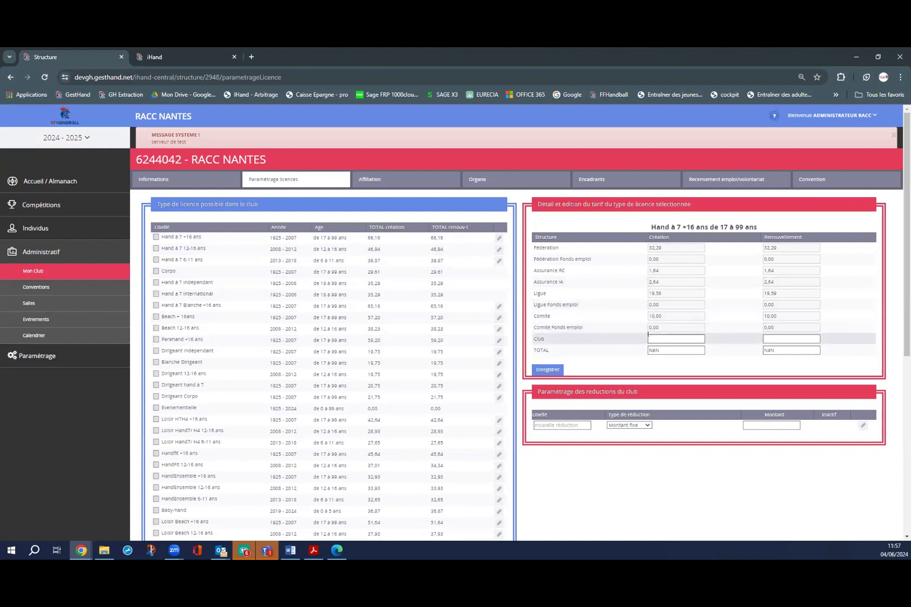
left_click(659, 337)
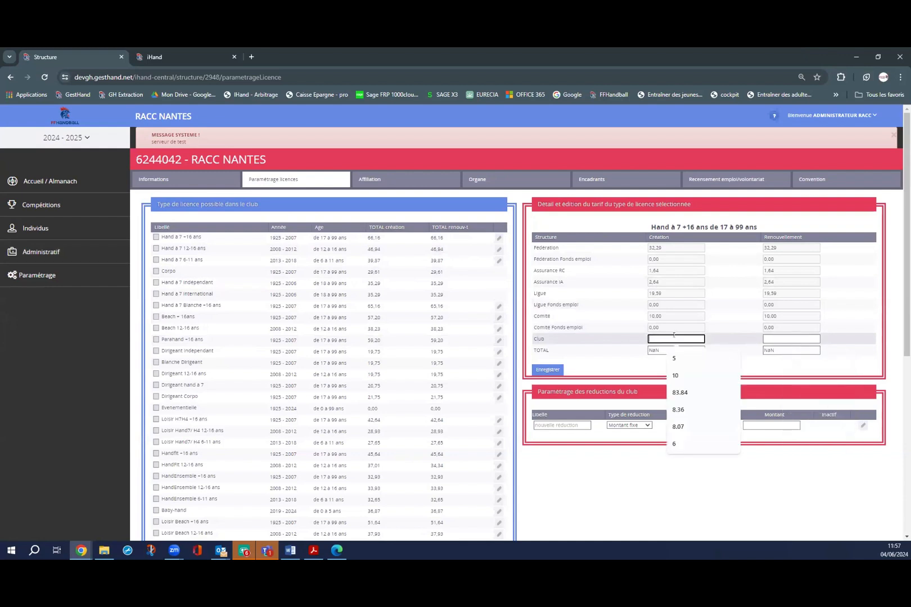
type("10")
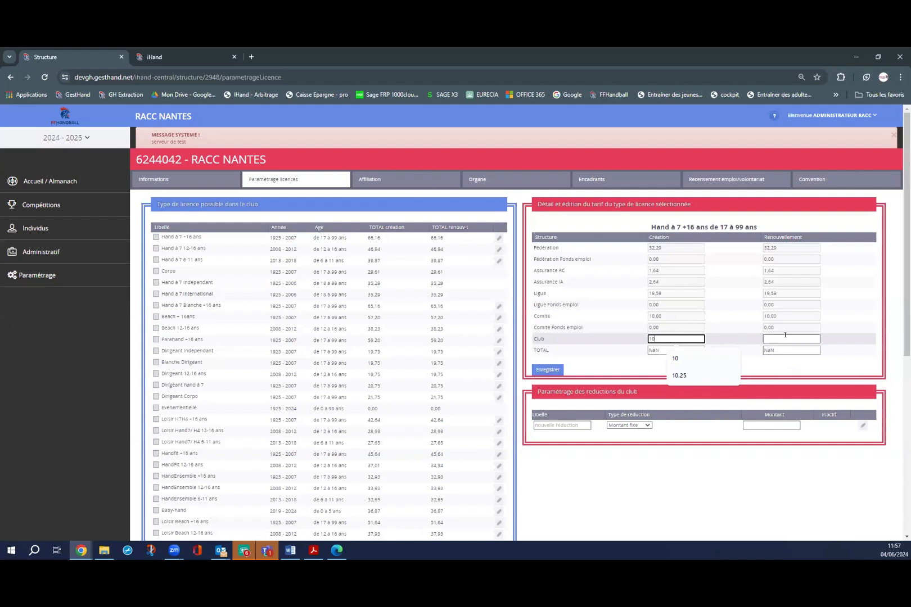
left_click(777, 339)
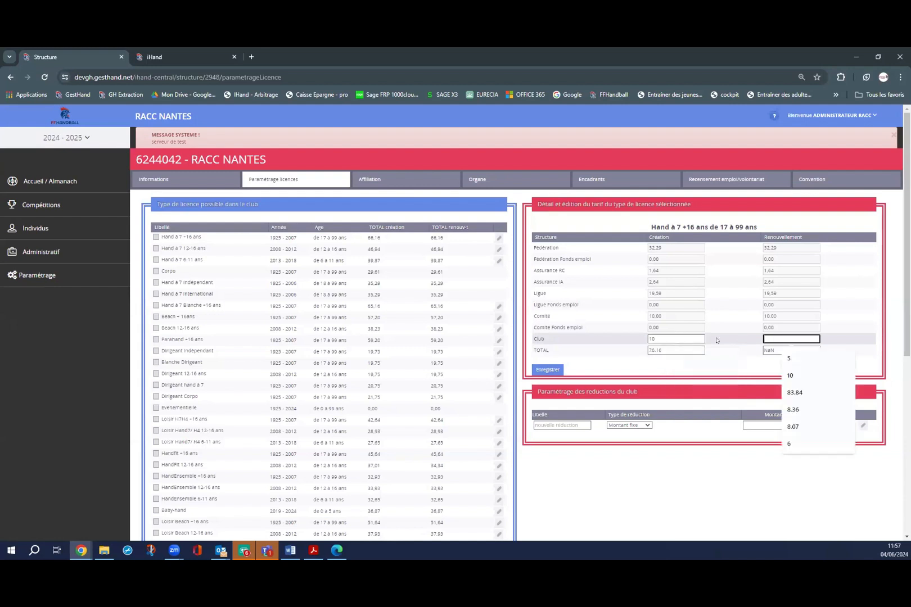
double_click(666, 349)
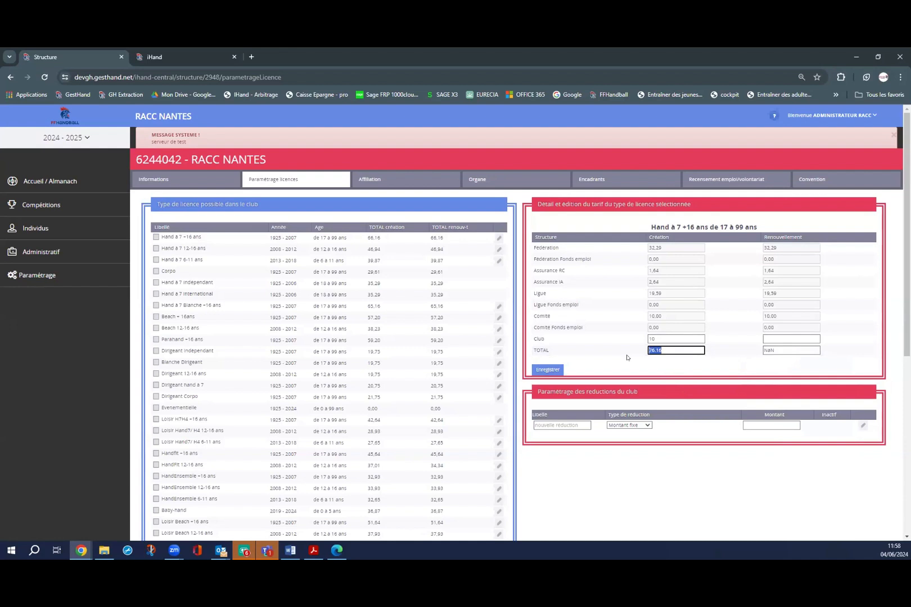
type("150")
left_click_drag(665, 340, 622, 340)
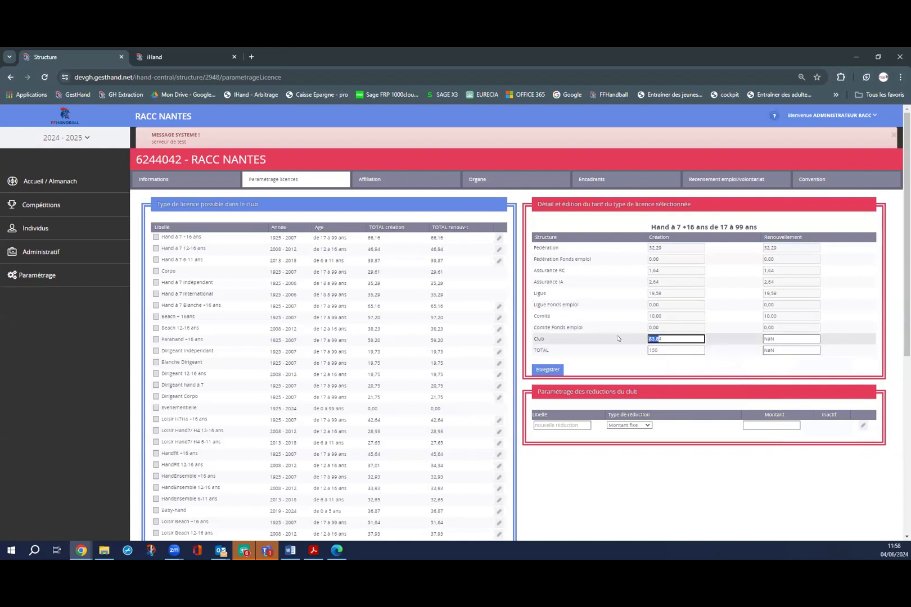
left_click(661, 346)
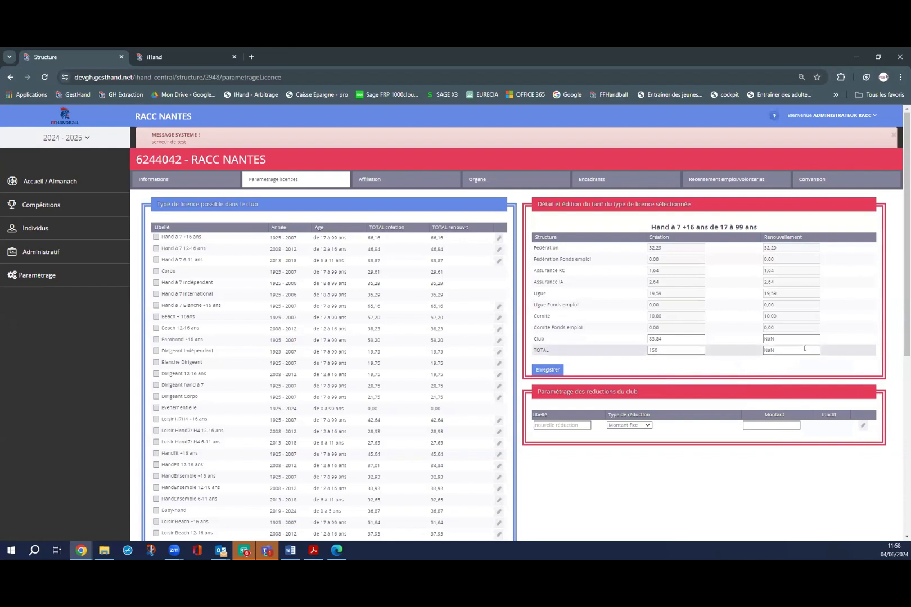
key("Tab")
type("150")
left_click(754, 350)
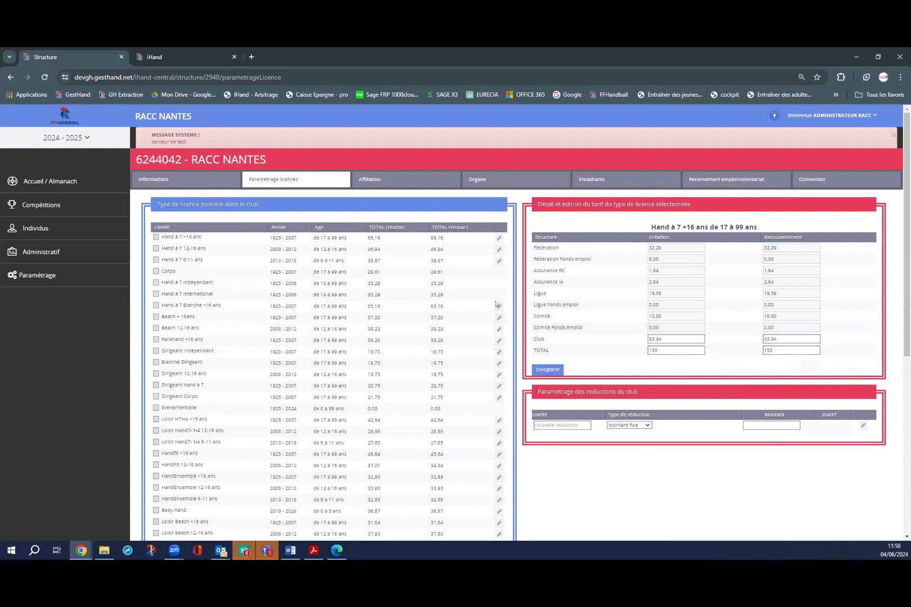
left_click(538, 370)
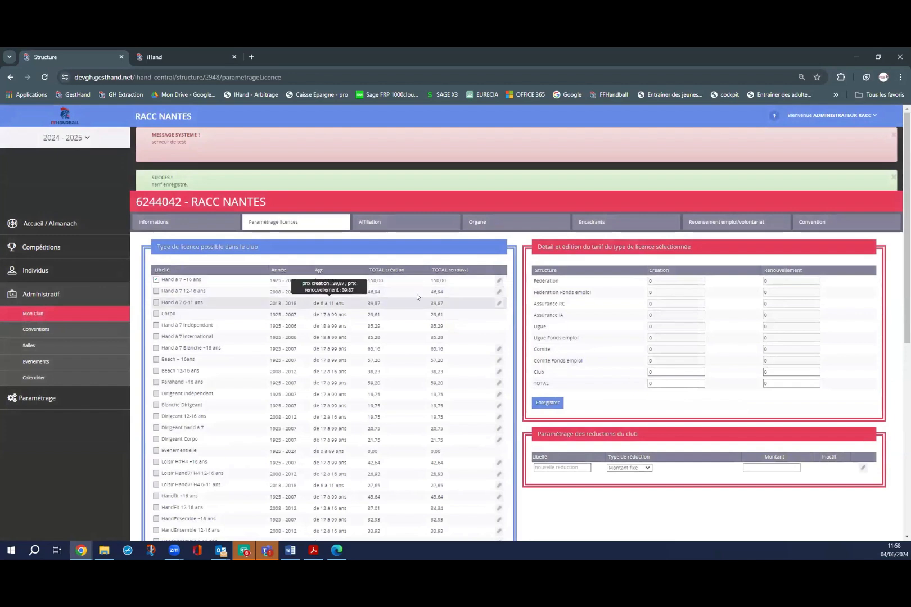
Set the Hand à 7 12-16 ans creation and renewal totals to 95 and save.
left_click(497, 293)
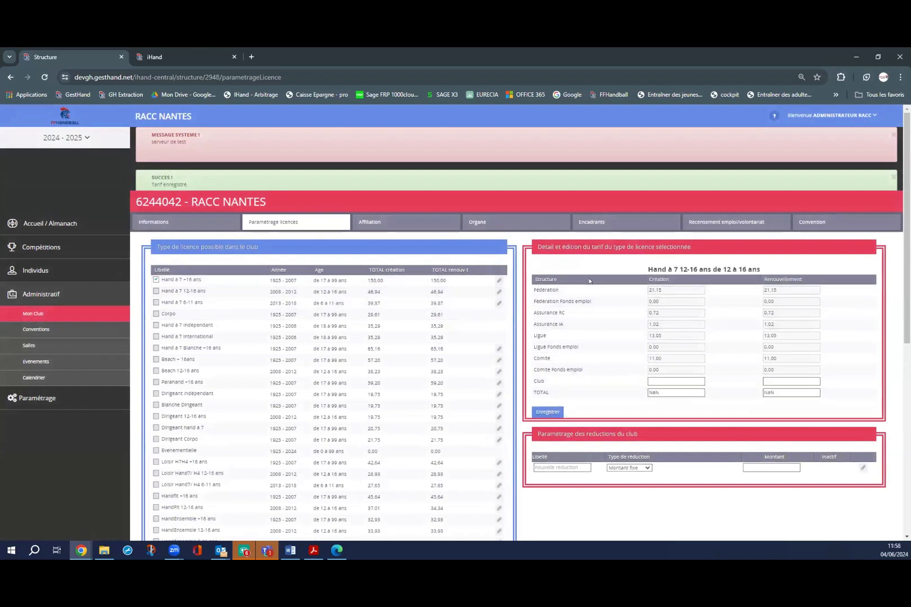
left_click_drag(659, 392, 632, 393)
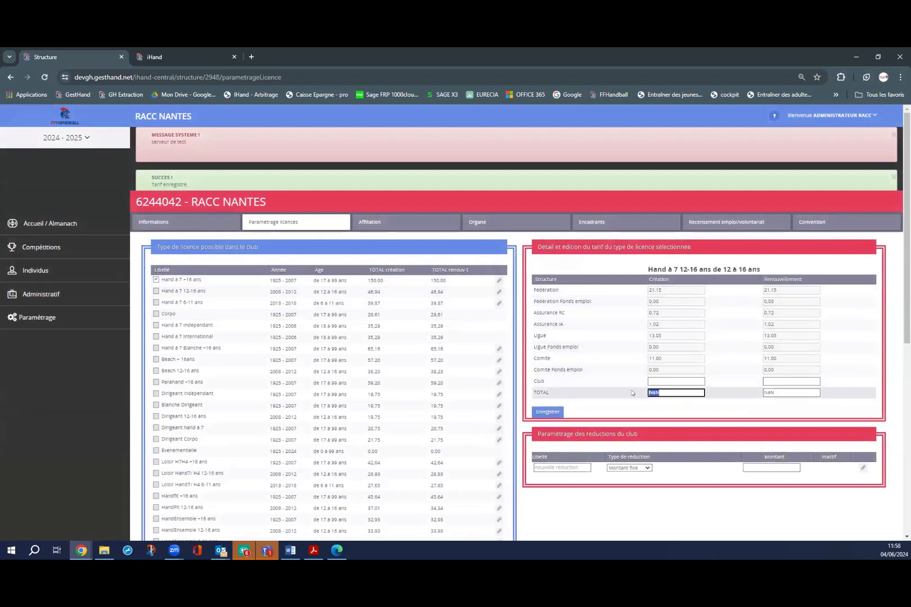
type("95")
left_click_drag(763, 392, 772, 392)
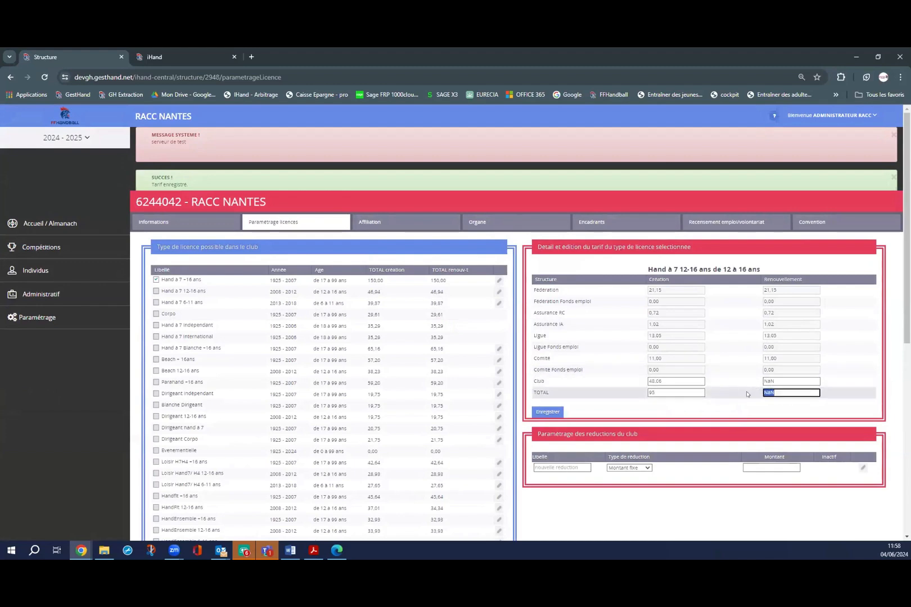
type("95")
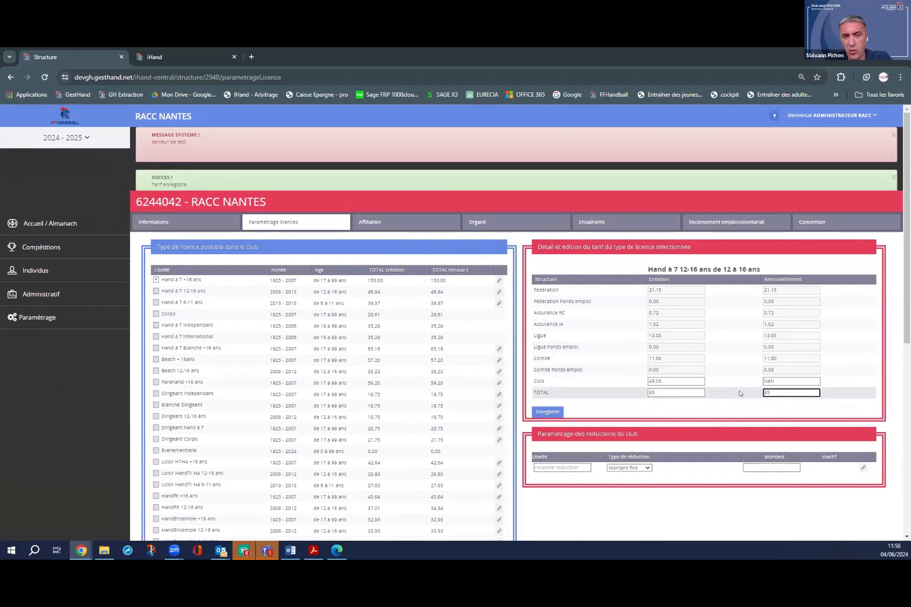
left_click(547, 412)
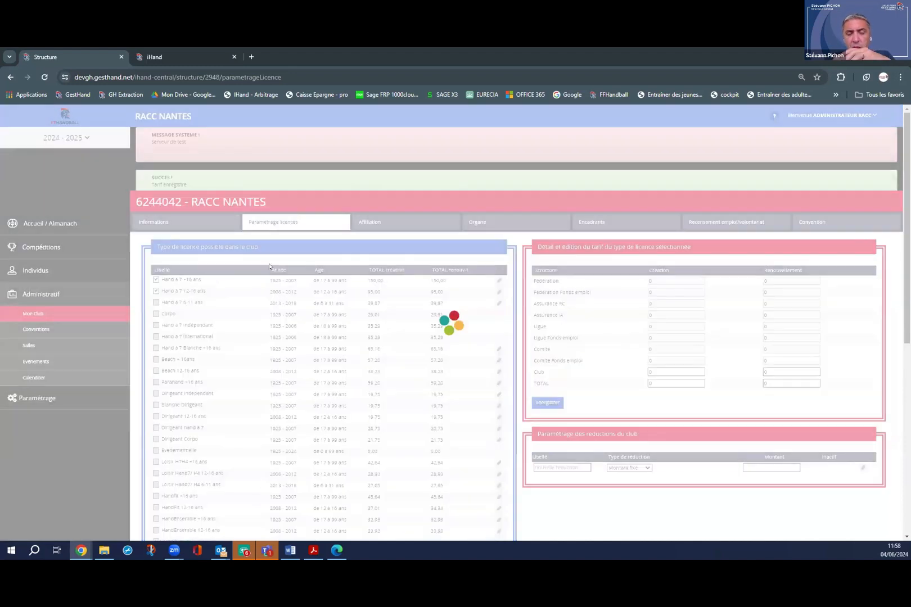
Set the Hand à 7 6-11 ans creation and renewal totals to 50 and save.
left_click(499, 303)
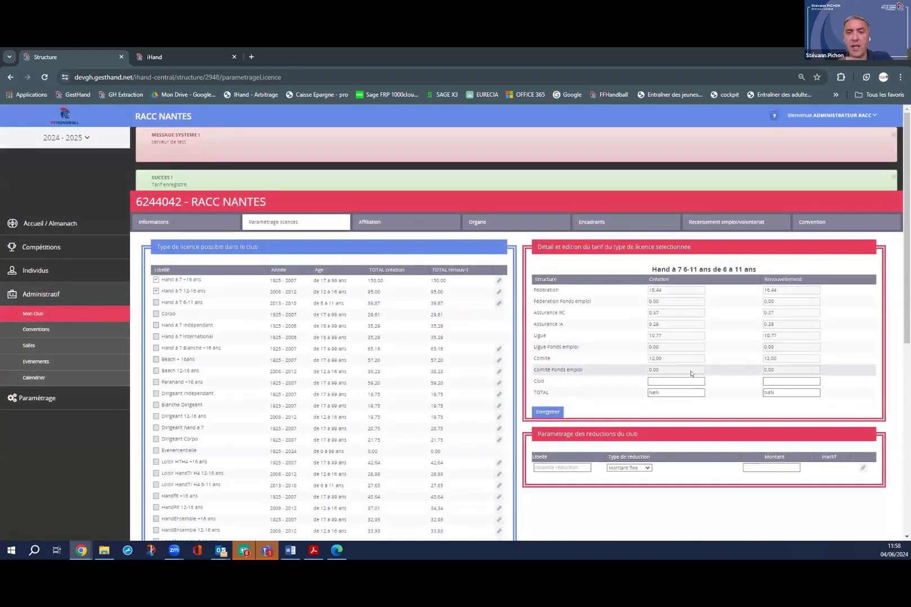
left_click_drag(669, 393, 619, 393)
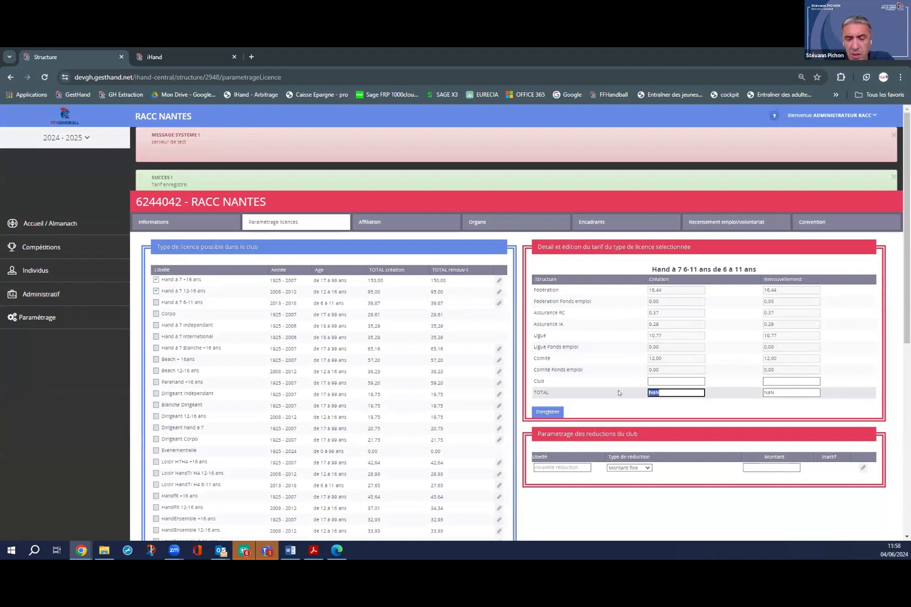
type("50")
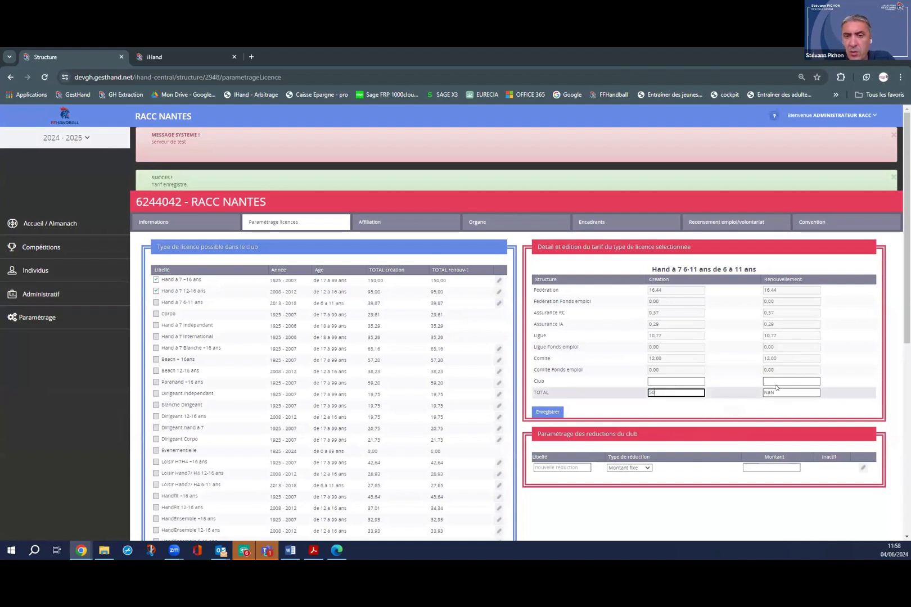
left_click(758, 385)
left_click_drag(774, 393, 738, 392)
type("50")
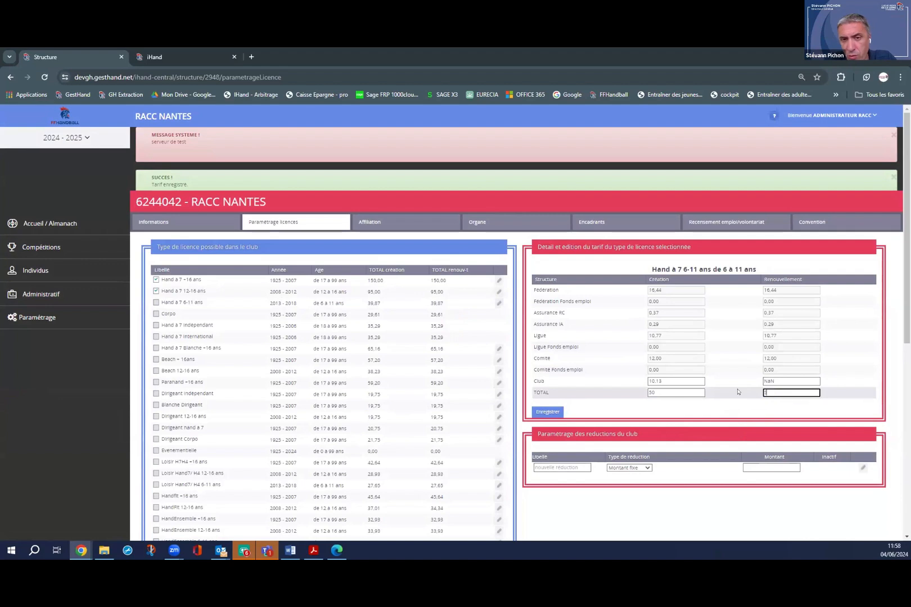
left_click(549, 412)
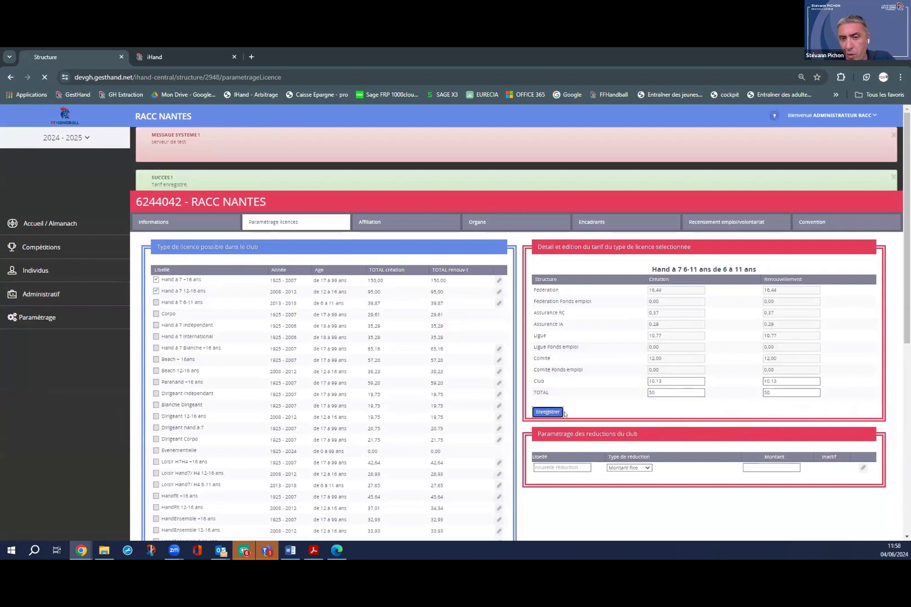
scroll(206, 316, "down", 1)
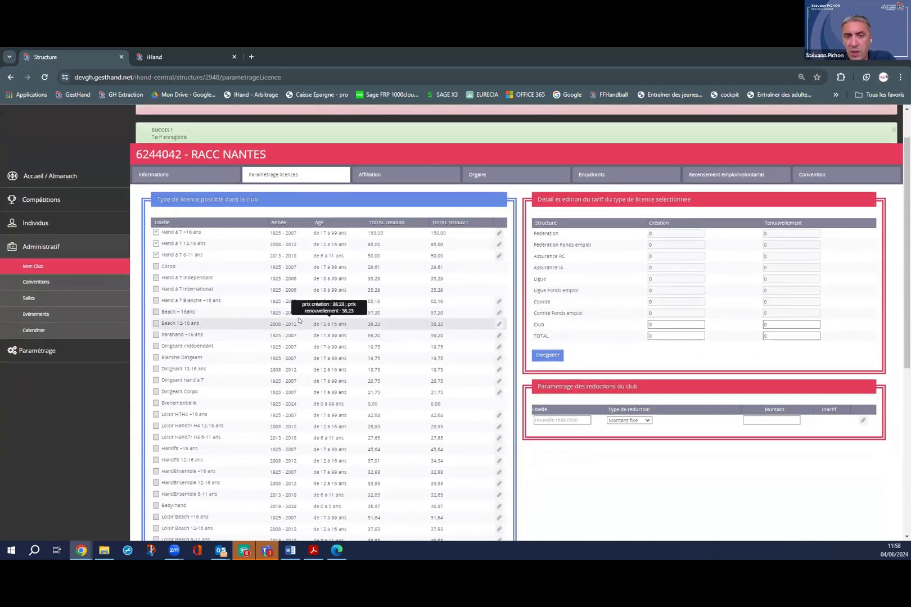
scroll(298, 303, "down", 1)
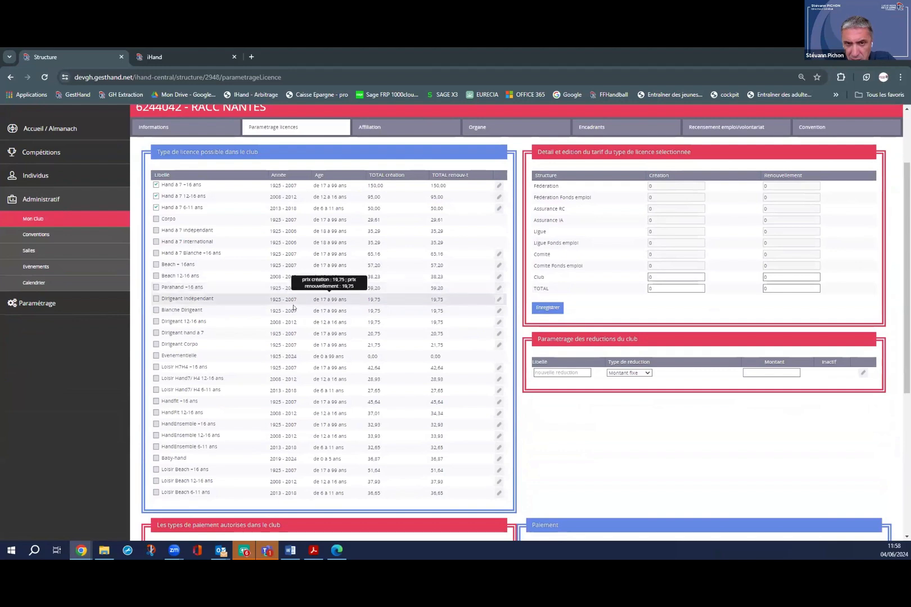
Set the Dirigeant hand à 7 creation and renewal totals to 0, giving club share -20.75, and save.
left_click(499, 336)
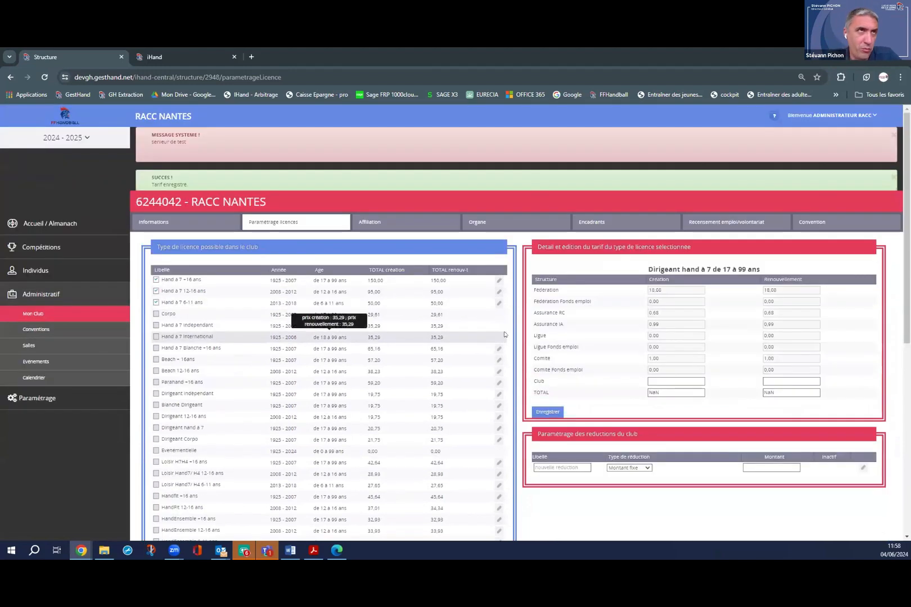
left_click(658, 381)
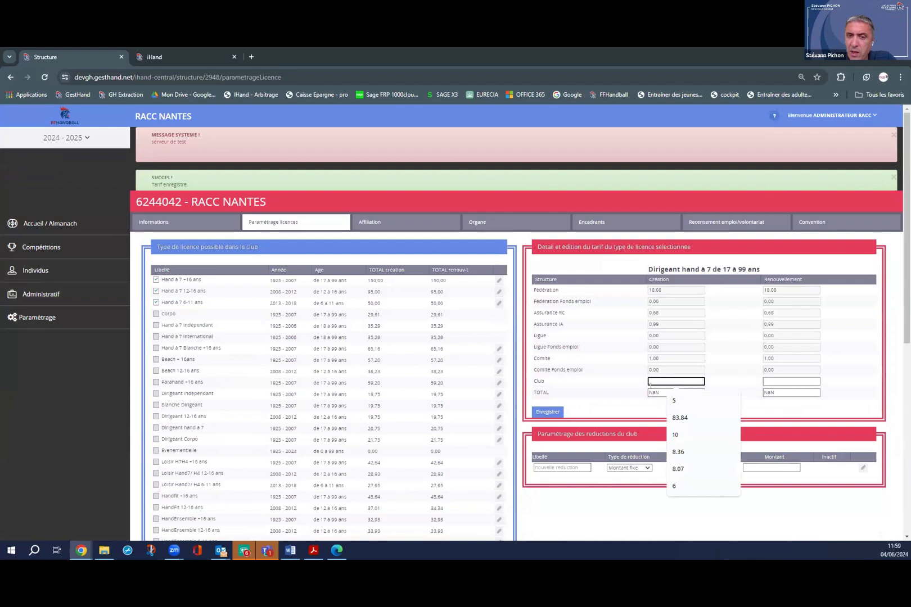
left_click(667, 390)
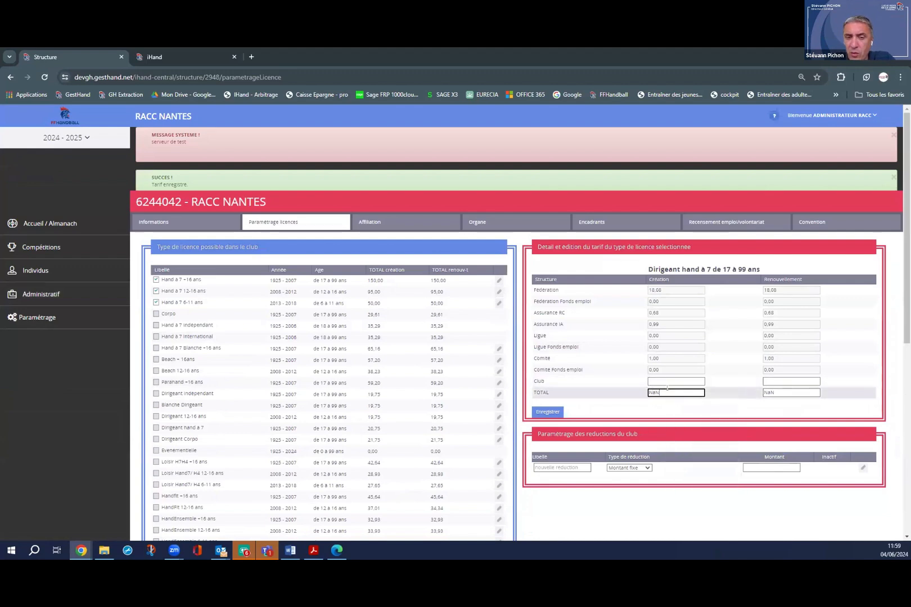
scroll(669, 339, "down", 1)
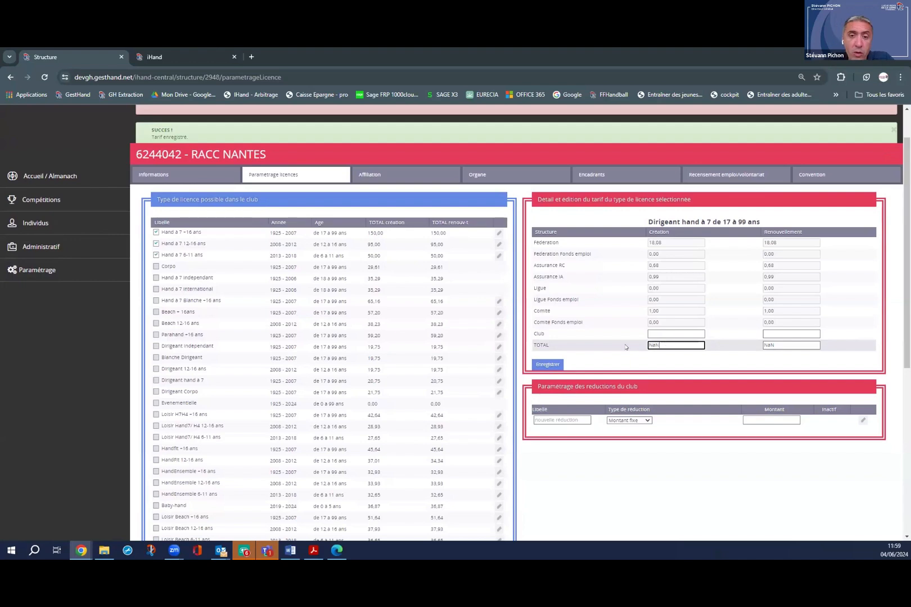
left_click_drag(665, 343, 626, 347)
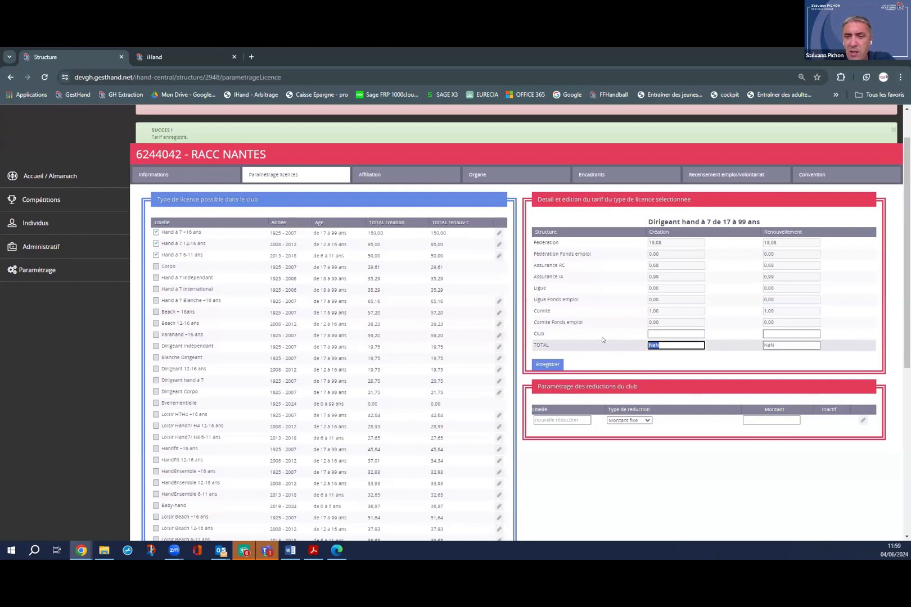
type("0")
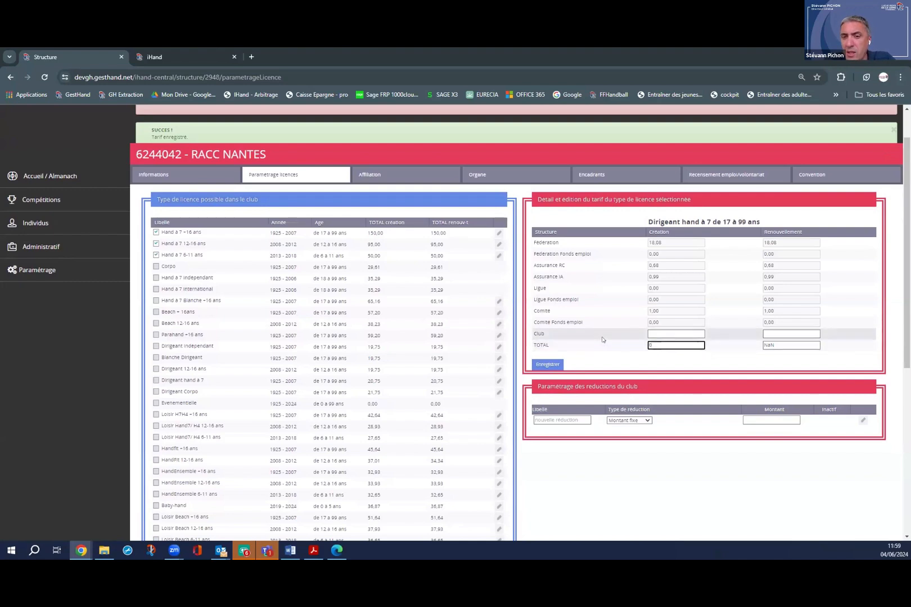
key("Tab")
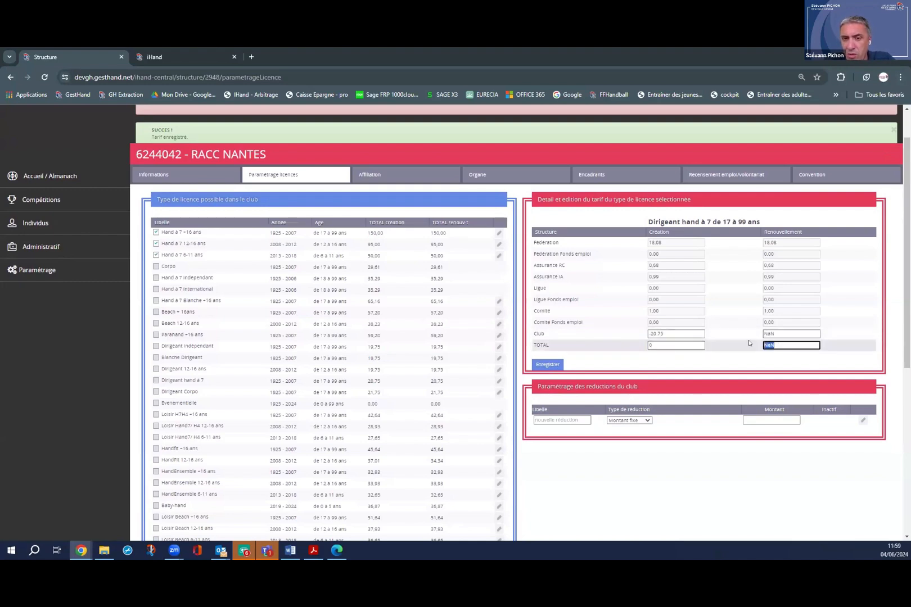
type("0")
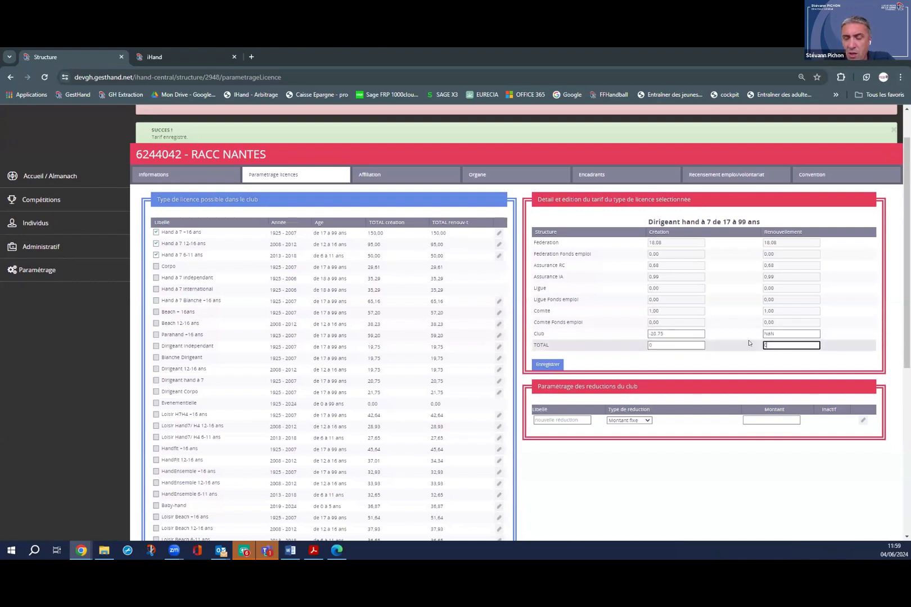
left_click(699, 356)
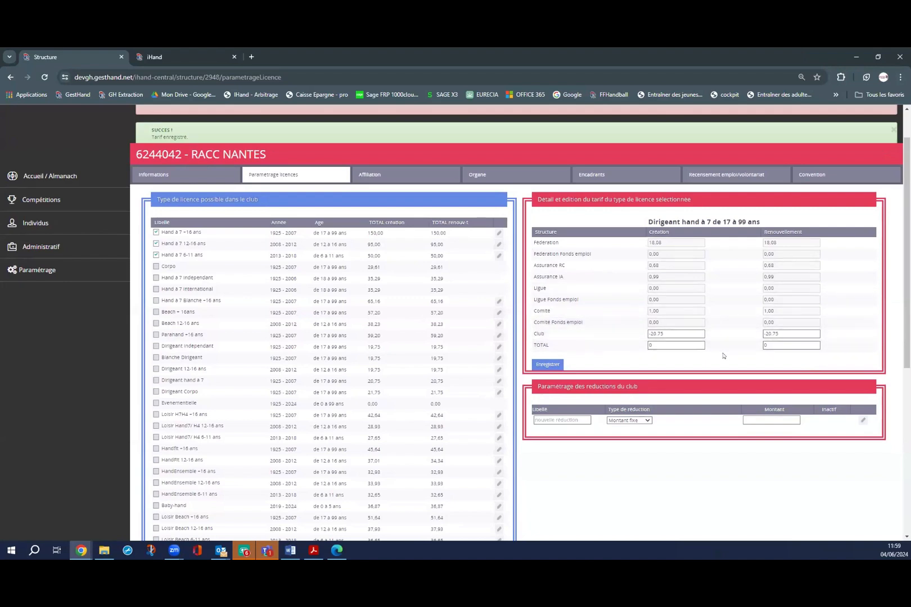
left_click(674, 345)
left_click(558, 368)
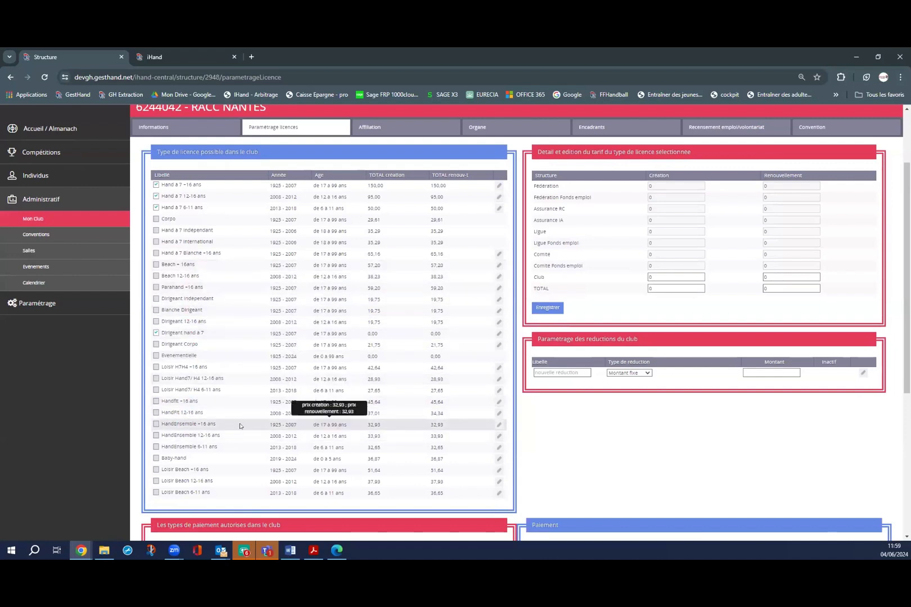
Set the HandEnsemble 12-16 ans creation and renewal totals to 50 and save.
left_click(499, 436)
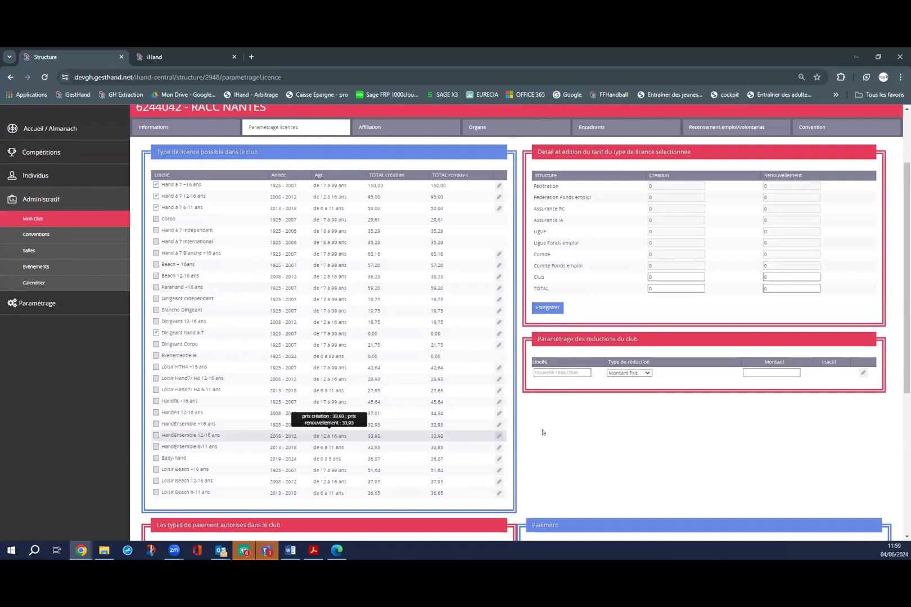
key("Tab")
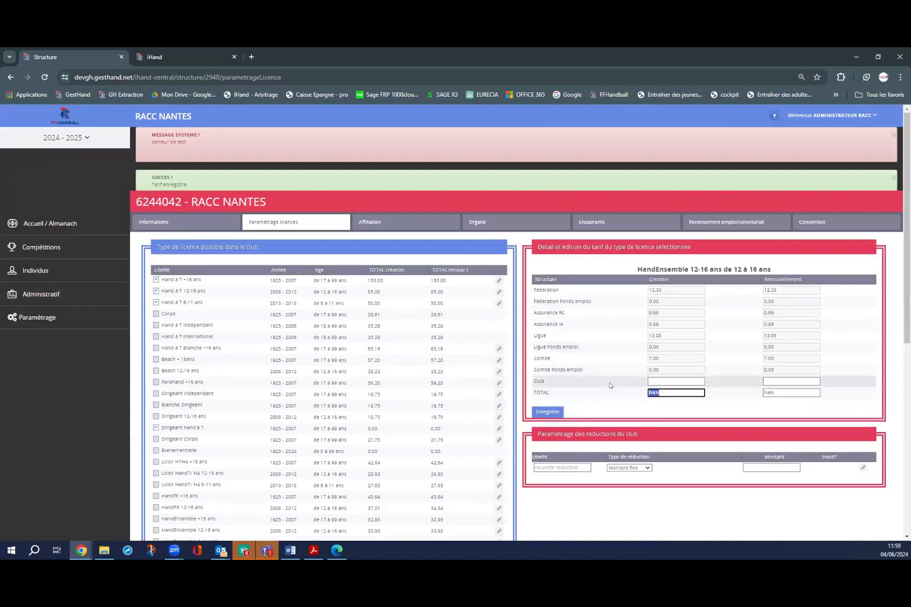
type("25")
left_click_drag(658, 393, 604, 384)
type("50")
key("Tab")
type("50")
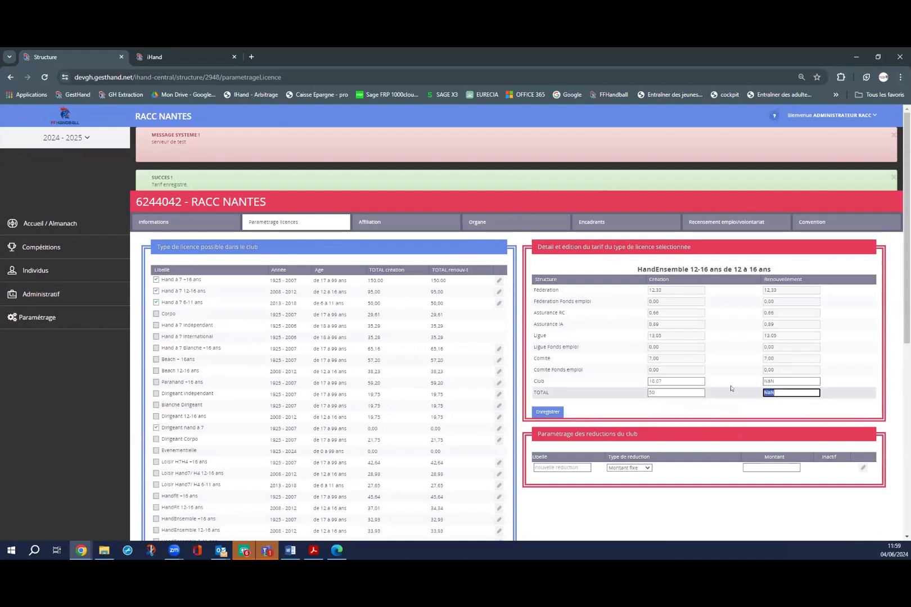
left_click(545, 413)
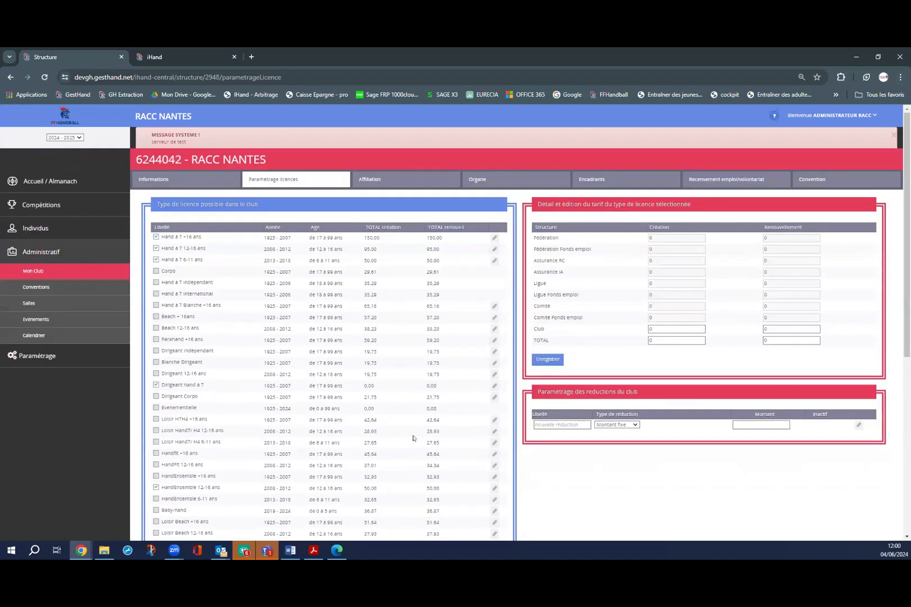
scroll(248, 508, "down", 1)
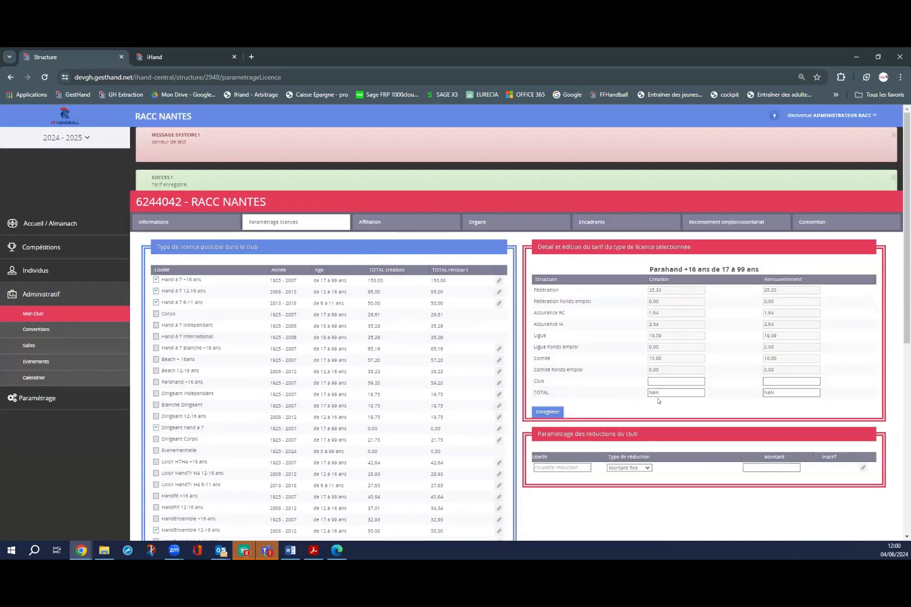
Set the Parahand +16 ans creation and renewal totals to 150 and save that tariff.
double_click(680, 389)
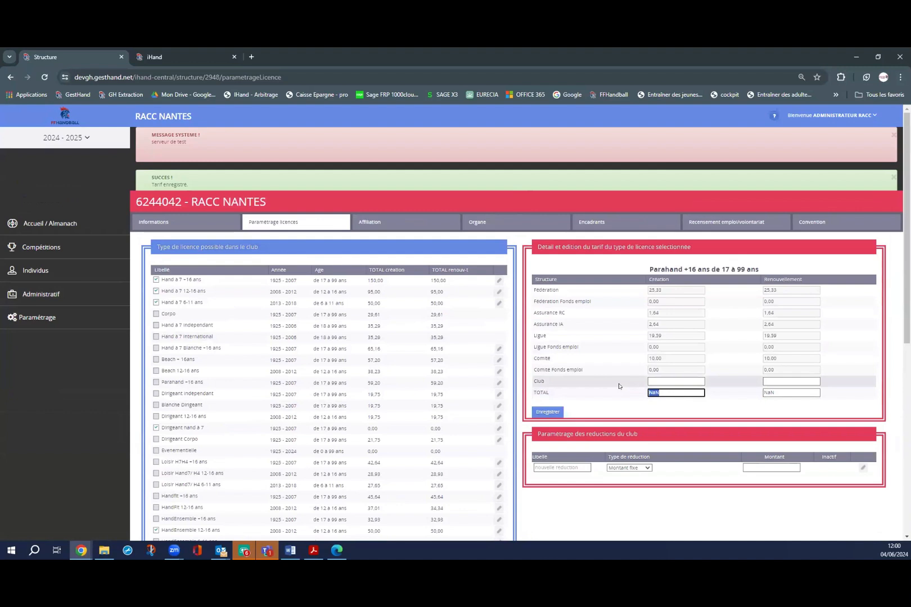
type("150")
left_click(763, 390)
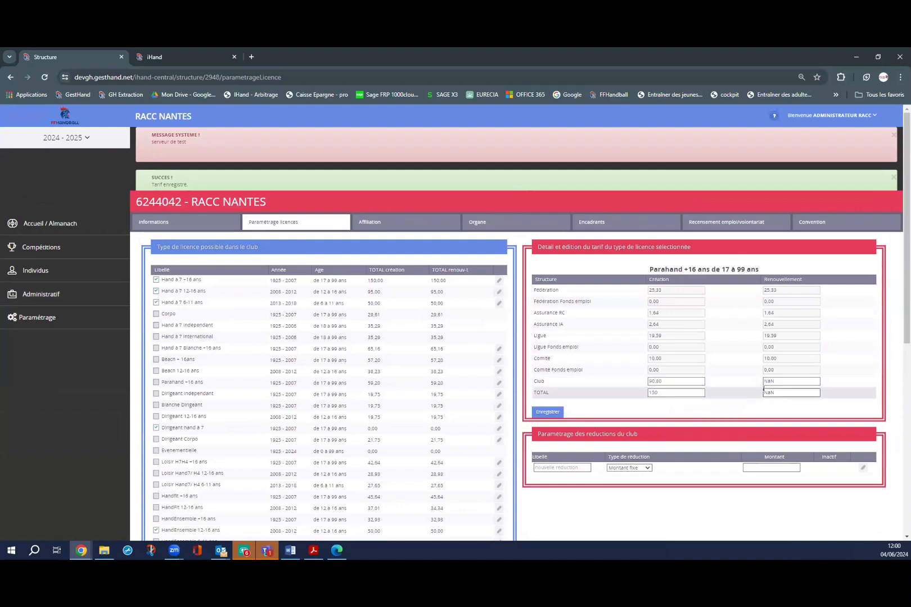
double_click(763, 389)
type("150")
left_click(547, 412)
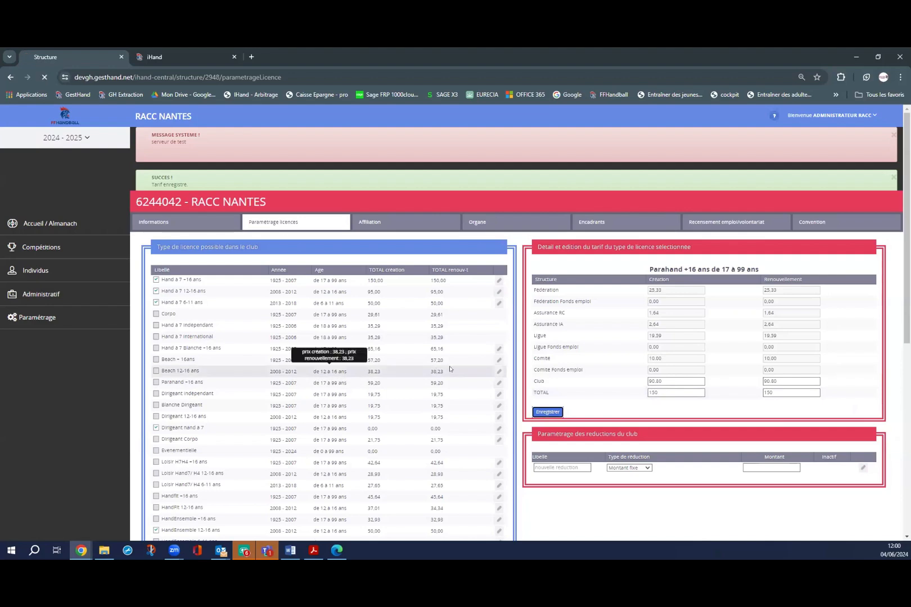
Give Baby-hand a club share of 10 for creation and renewal, totalling 46.87, and save.
scroll(450, 370, "down", 2)
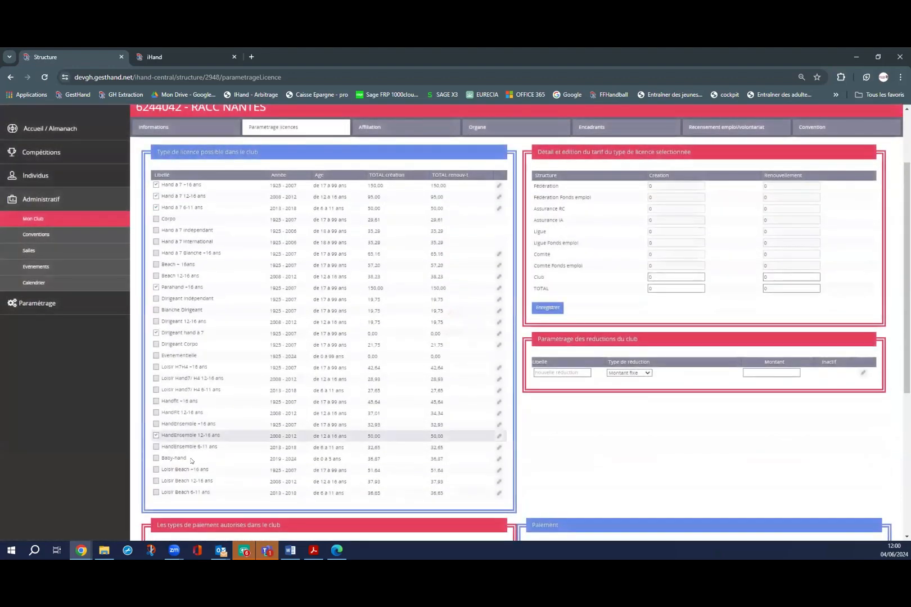
scroll(195, 461, "down", 1)
scroll(194, 461, "down", 1)
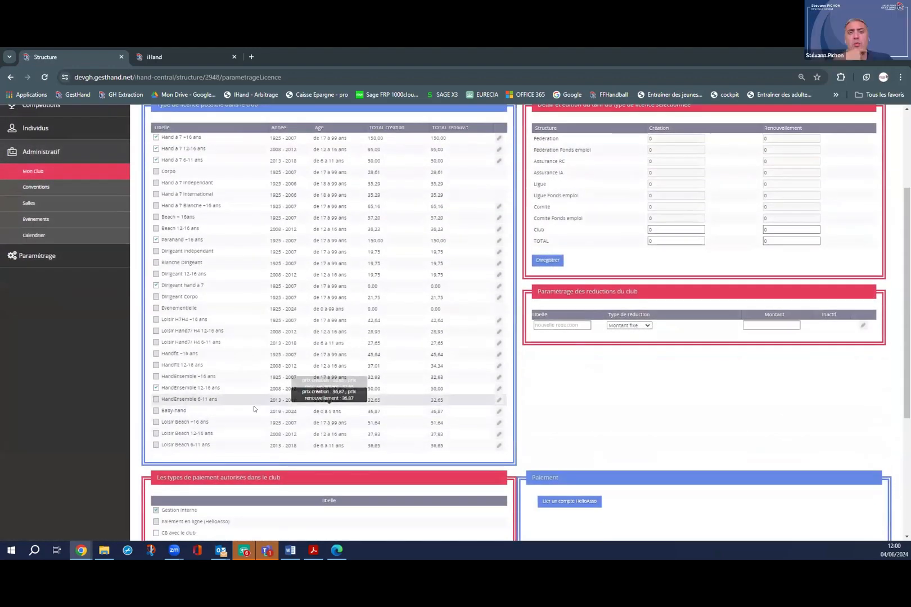
left_click(498, 411)
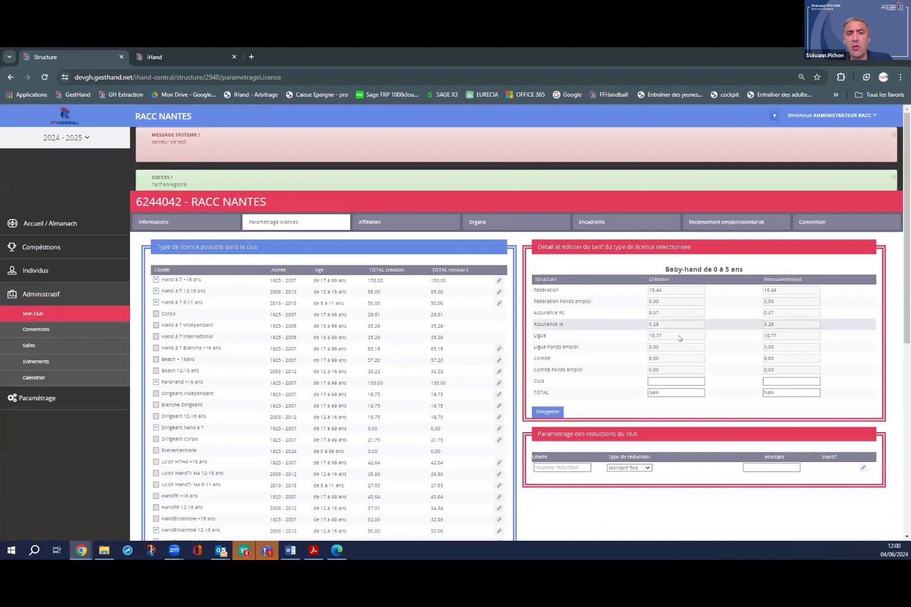
left_click(660, 391)
left_click(663, 381)
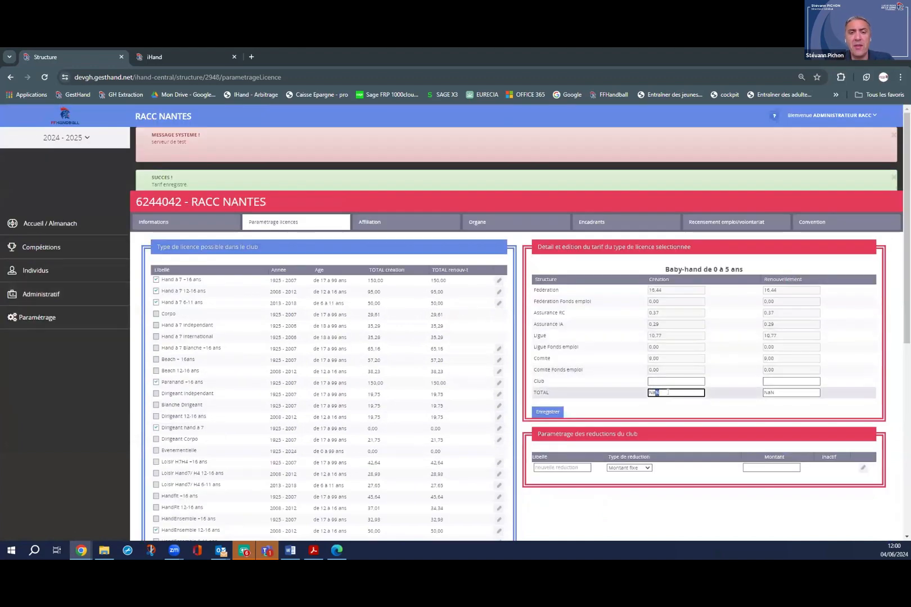
type("10")
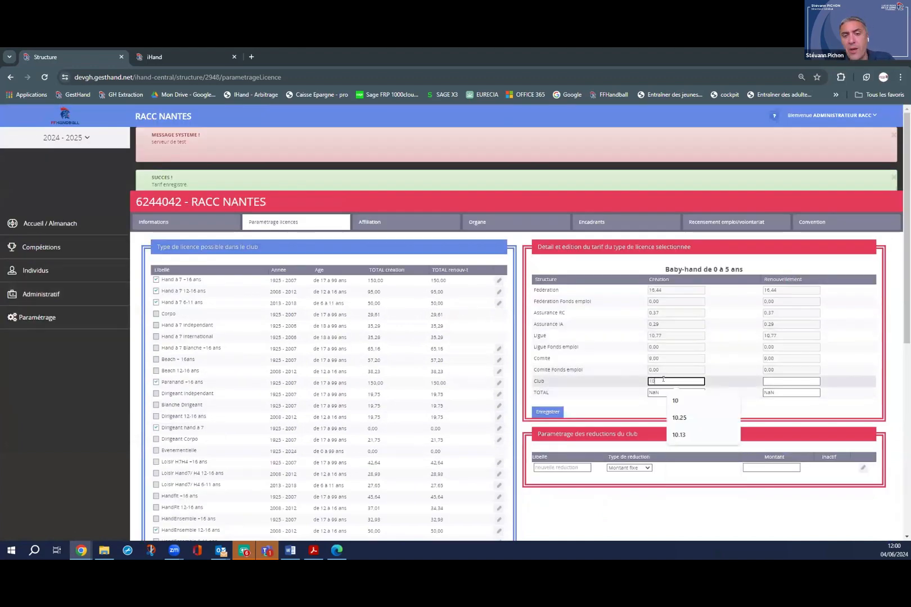
left_click(780, 379)
type("10")
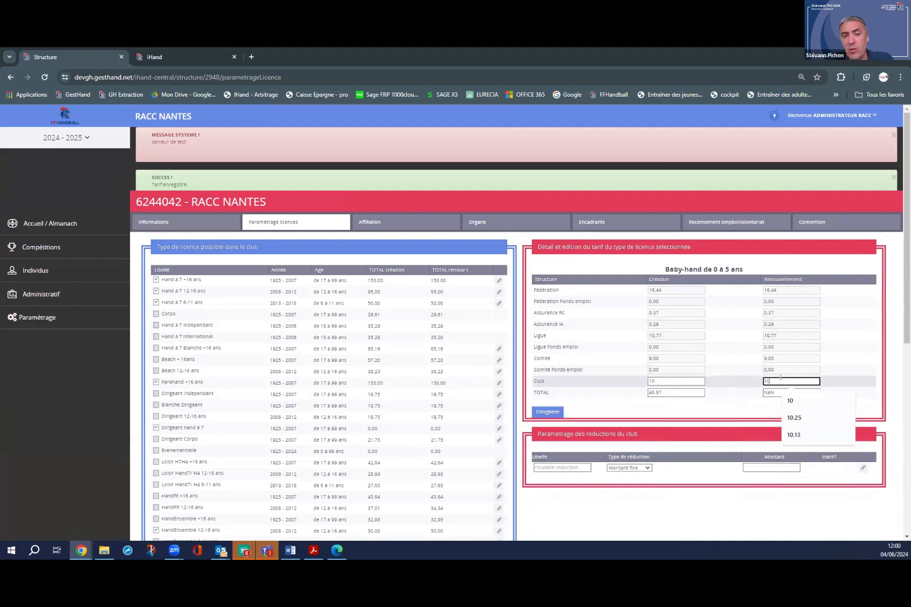
left_click(541, 415)
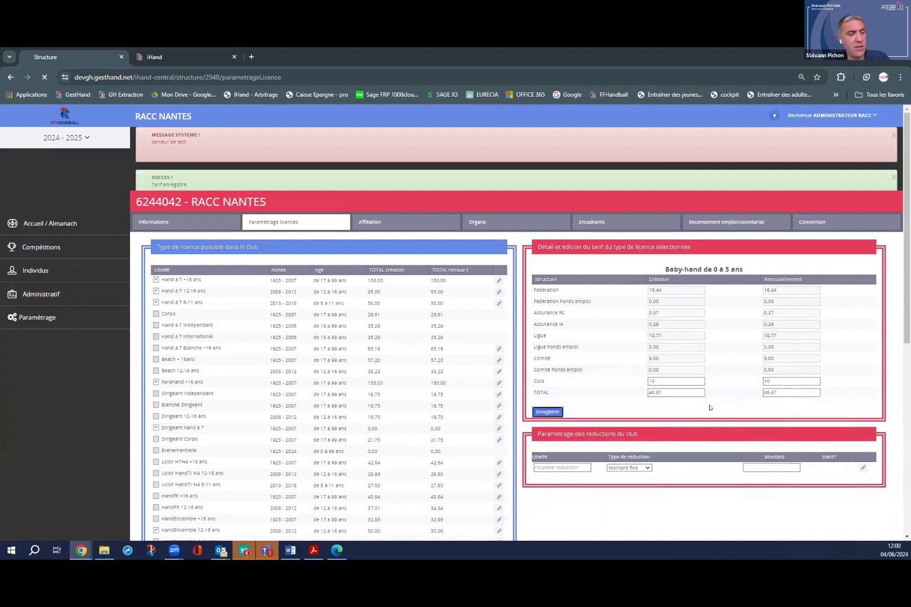
scroll(474, 408, "down", 3)
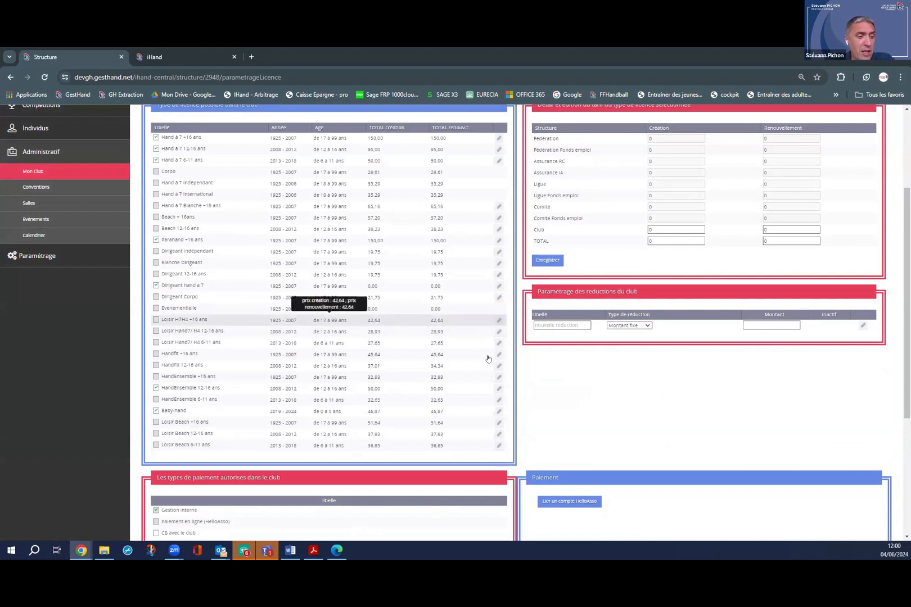
Enter 50 as the Loisir H7H4 +16 ans creation and renewal club share, reaching 92.64, and save.
left_click(498, 324)
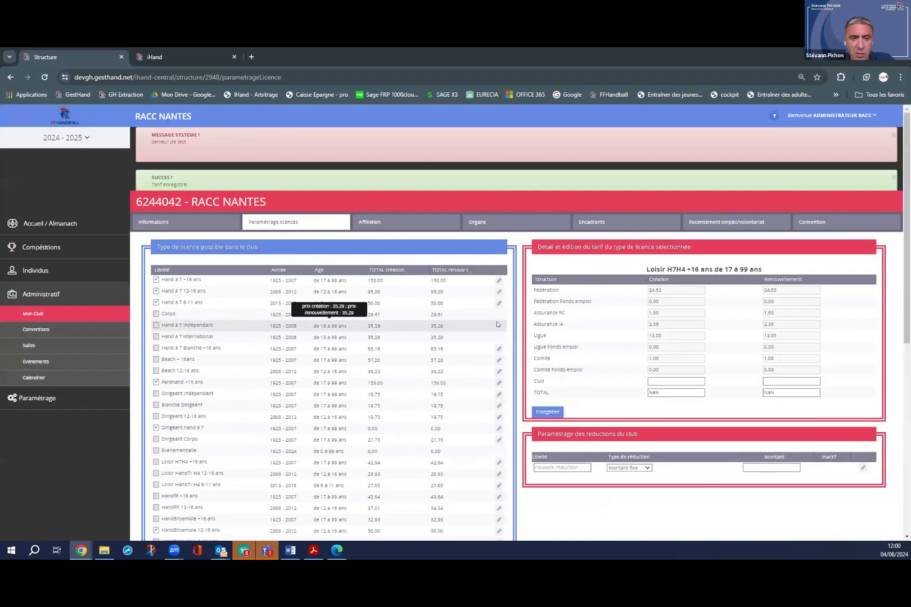
left_click(666, 381)
type("50")
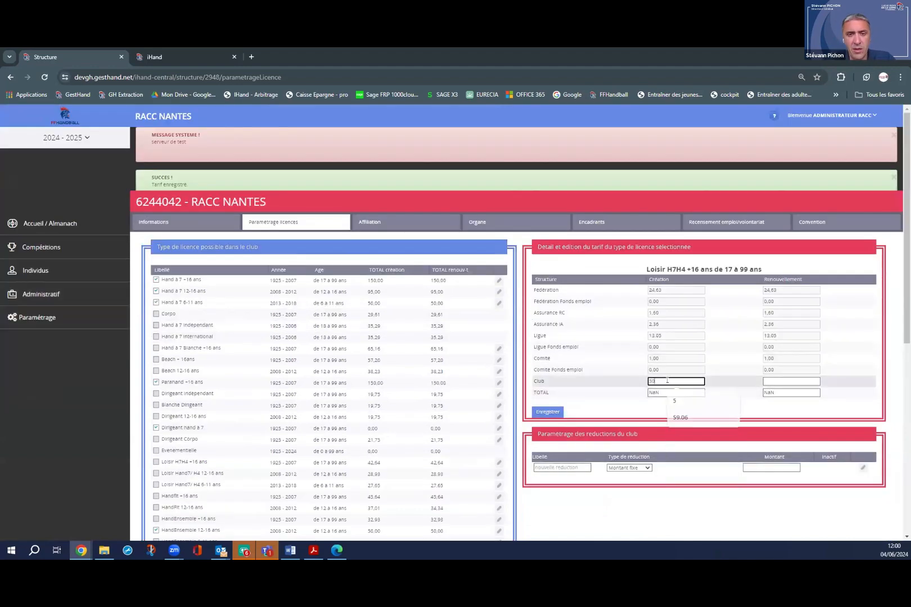
left_click(774, 381)
type("50")
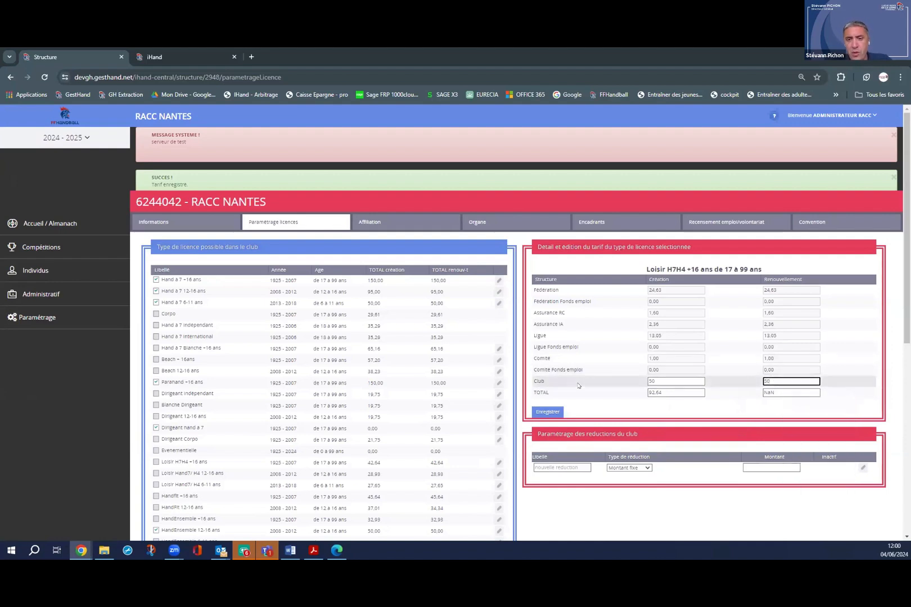
left_click(549, 412)
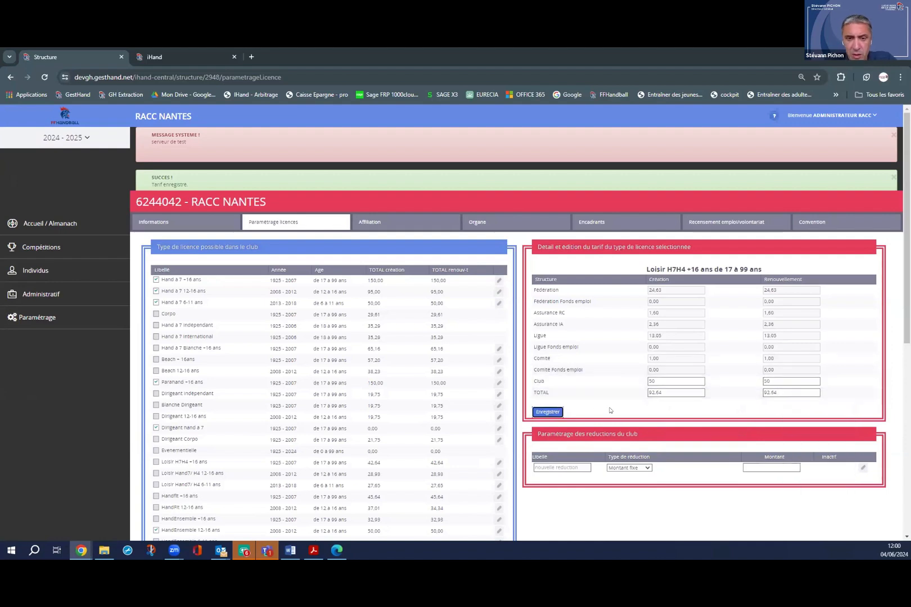
scroll(242, 471, "down", 2)
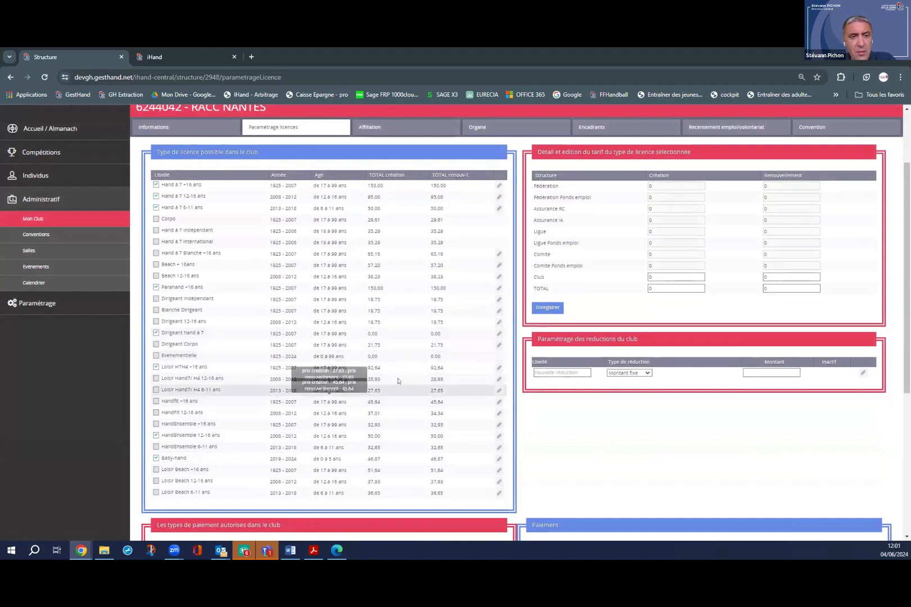
Enter 25 as the Loisir Hand7/ H4 12-16 ans creation and renewal club share, reaching 53.93, and save.
left_click(499, 380)
scroll(656, 371, "down", 1)
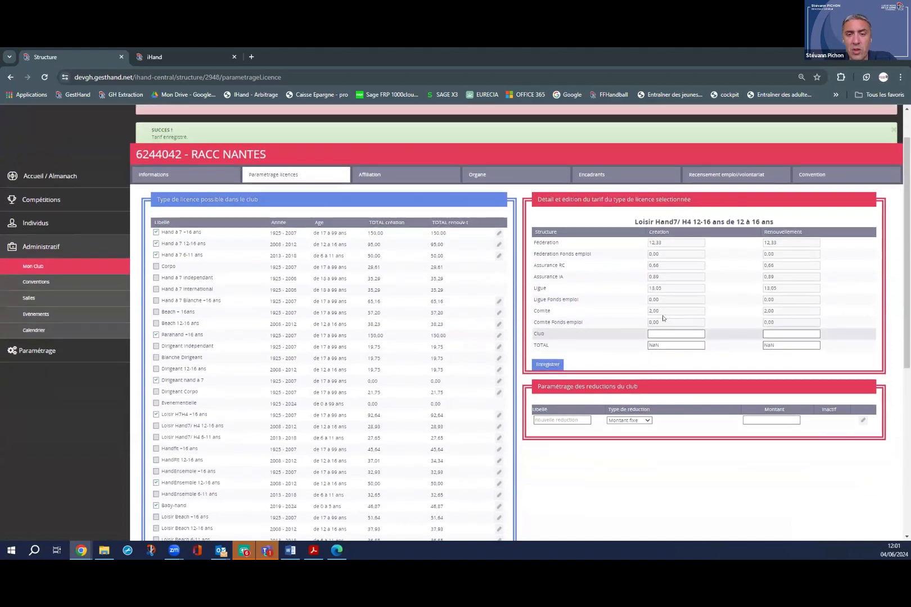
left_click(658, 331)
type("25")
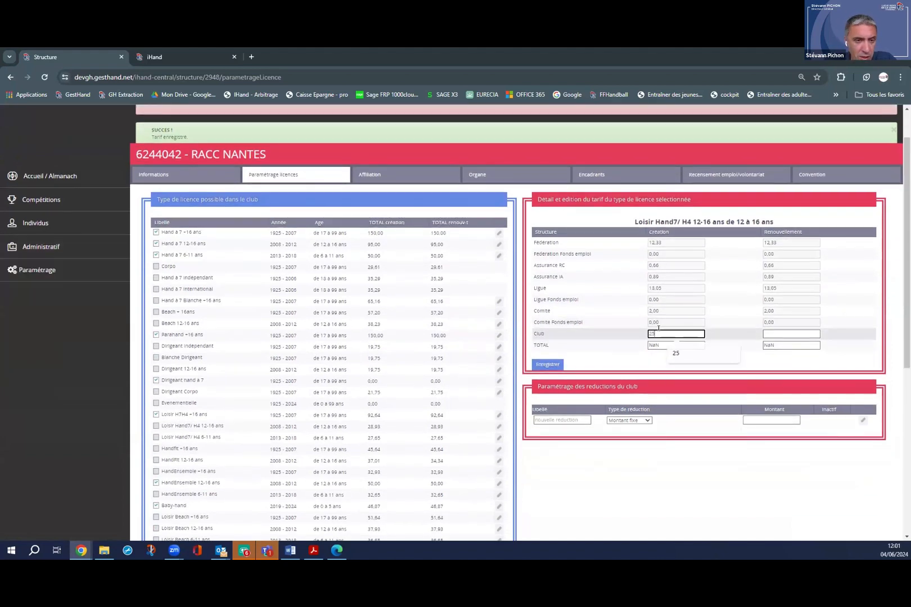
left_click(770, 333)
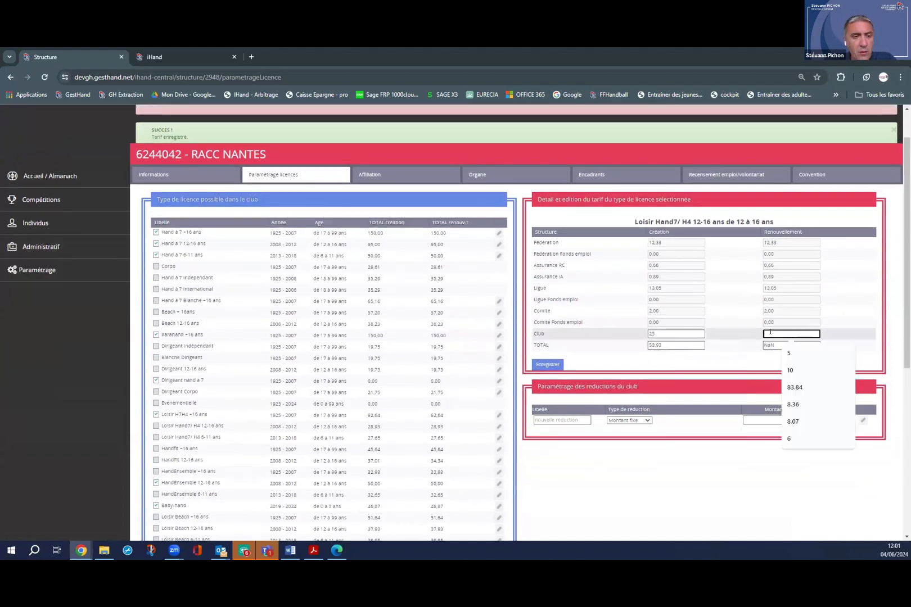
type("25")
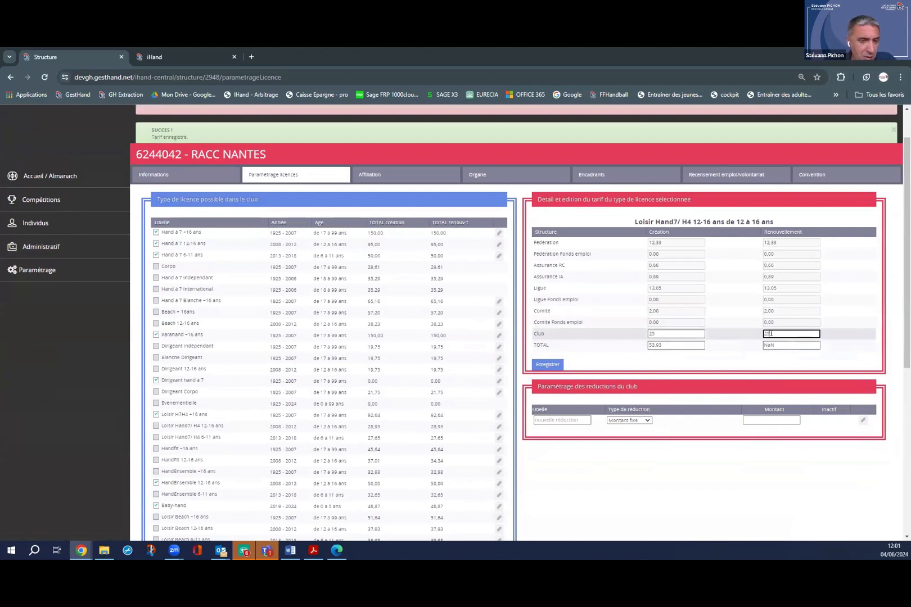
left_click(548, 365)
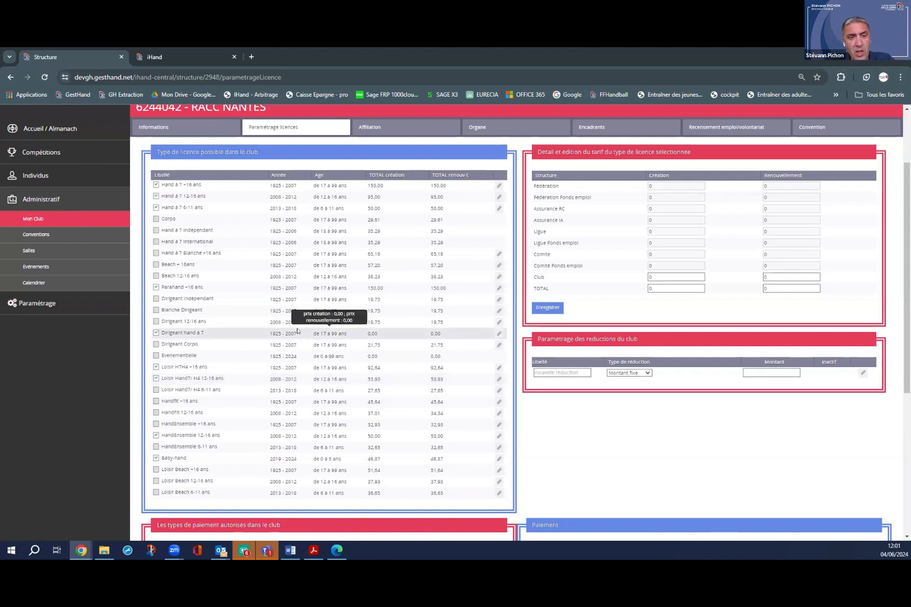
Untick Parahand +16 ans in the club's licence type list.
scroll(325, 306, "up", 1)
scroll(325, 305, "down", 2)
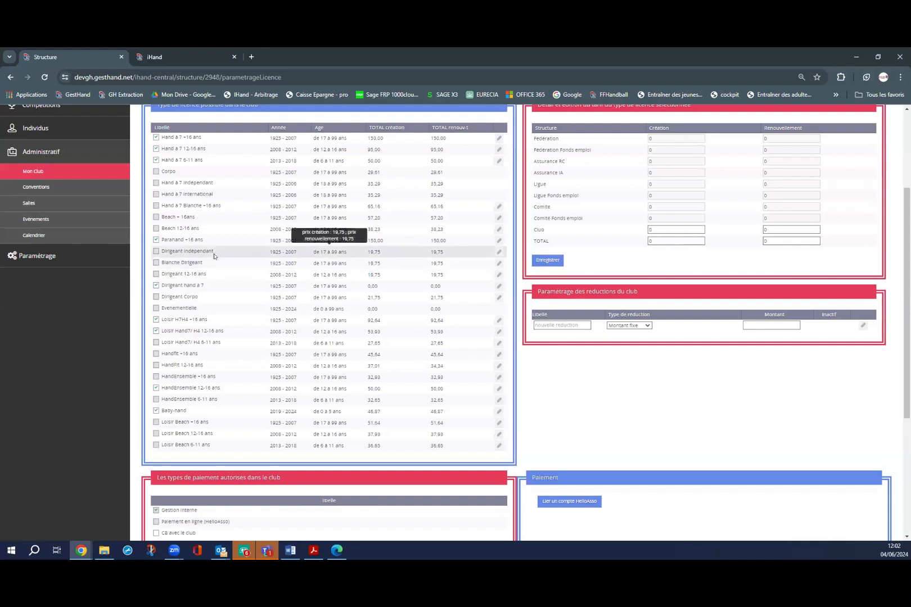
left_click(155, 242)
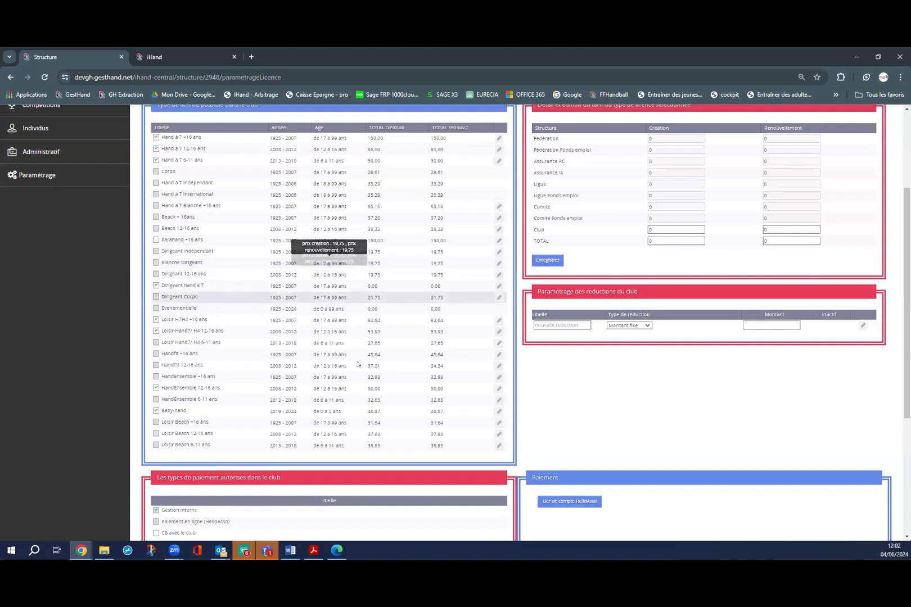
scroll(392, 361, "down", 1)
scroll(392, 360, "up", 1)
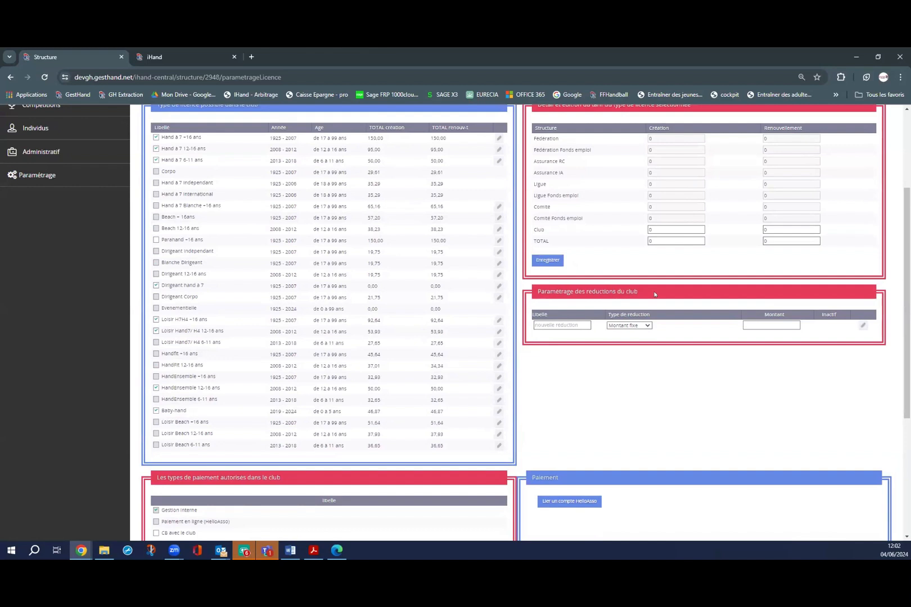
Create a 'pack' club reduction with an amount of 15 and save it.
left_click(584, 325)
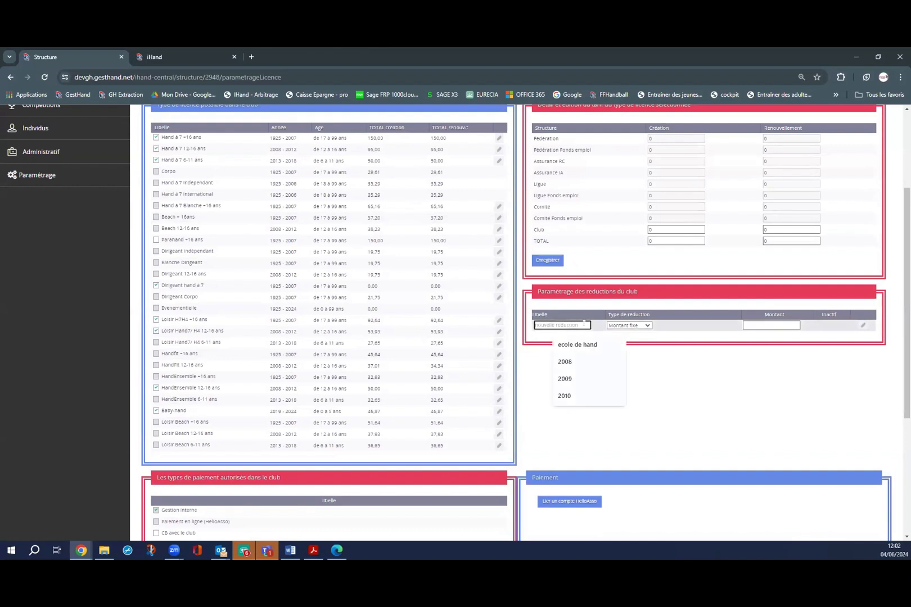
left_click(702, 348)
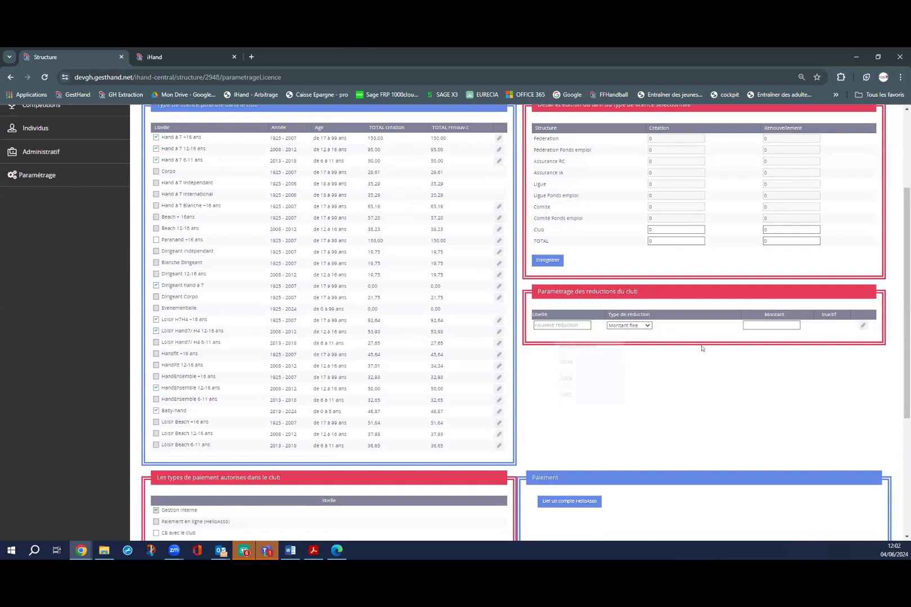
left_click(560, 325)
type("pack")
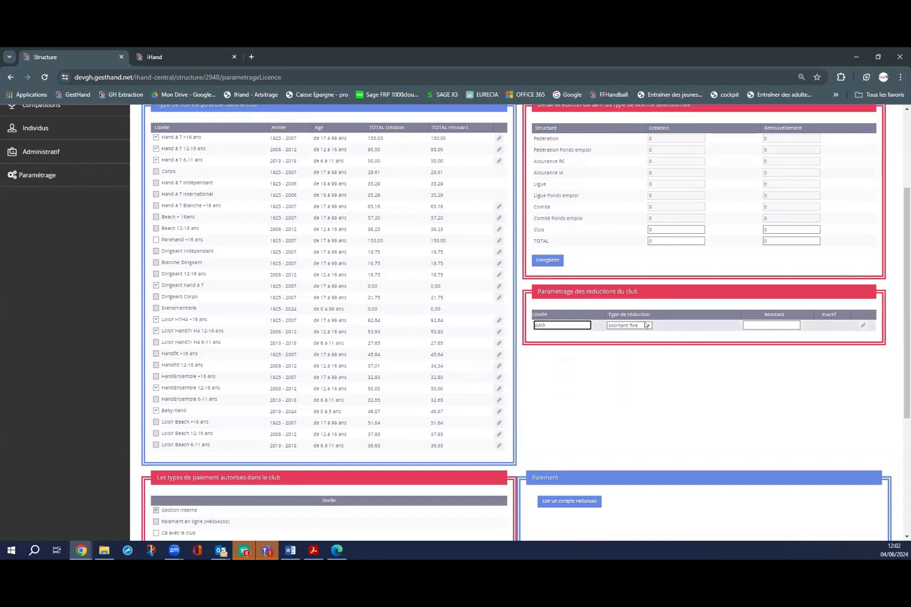
left_click(779, 323)
type("15")
left_click(863, 325)
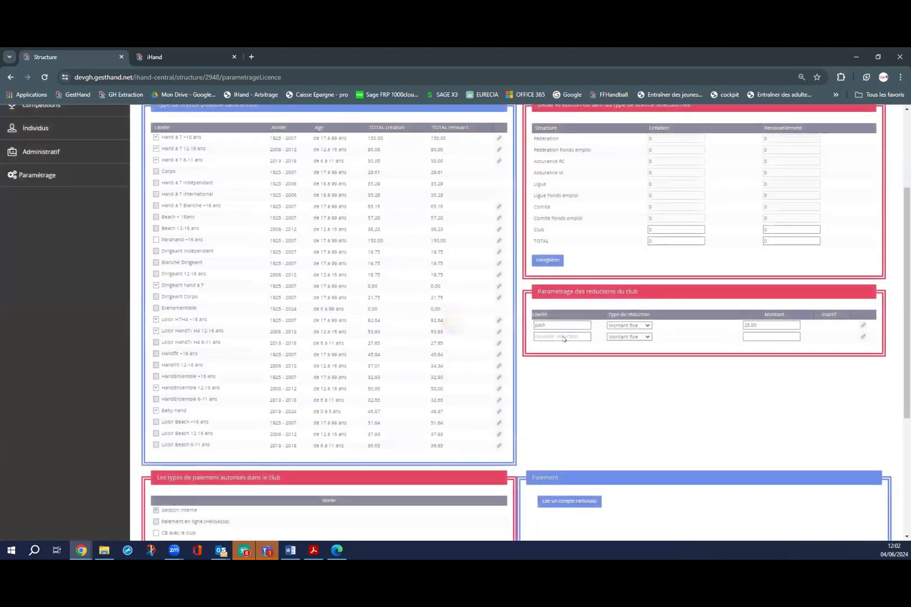
Add a fixed-amount reduction named 2008, make the pack reduction a fixed surcharge, and save.
left_click(562, 336)
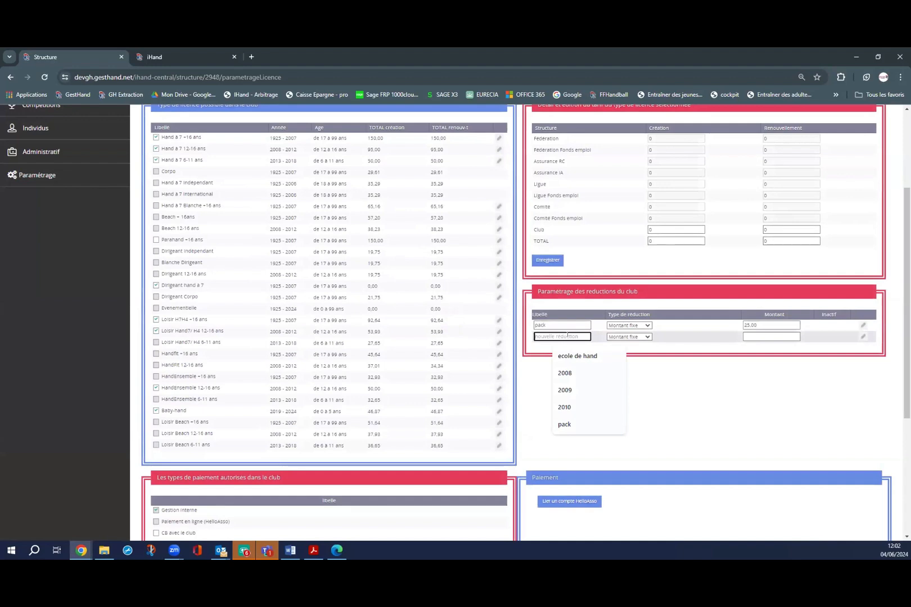
left_click(570, 375)
left_click(629, 336)
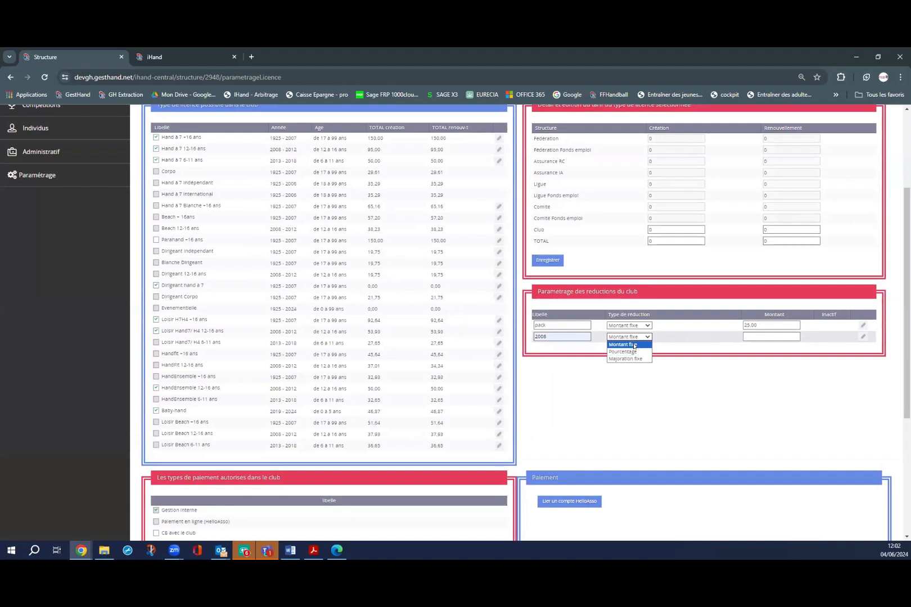
left_click(638, 344)
left_click(796, 336)
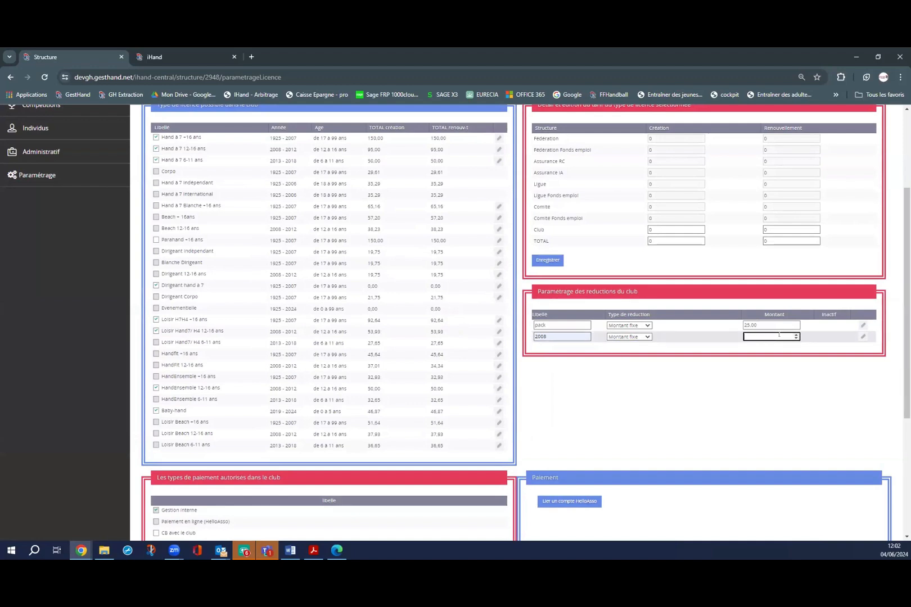
left_click(639, 325)
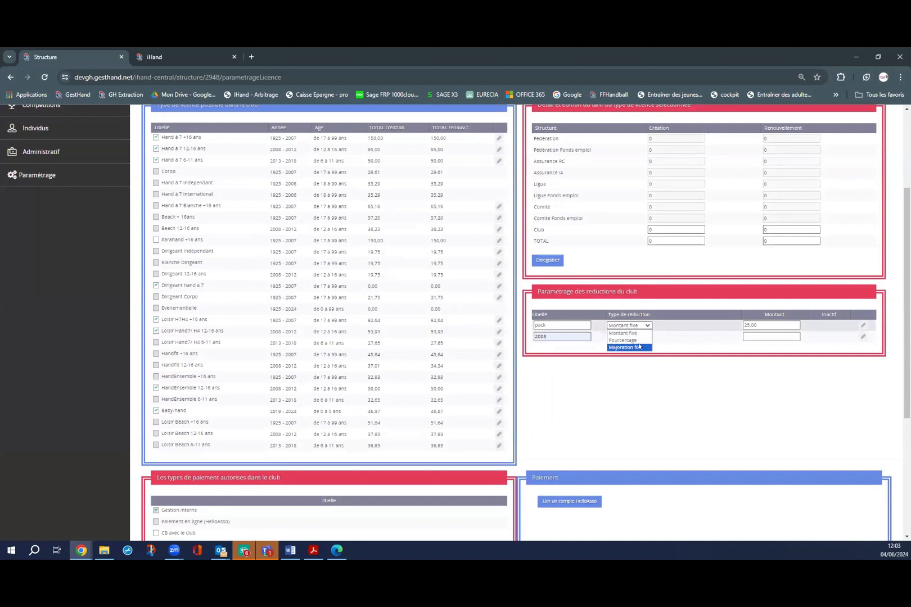
left_click(641, 346)
left_click(772, 336)
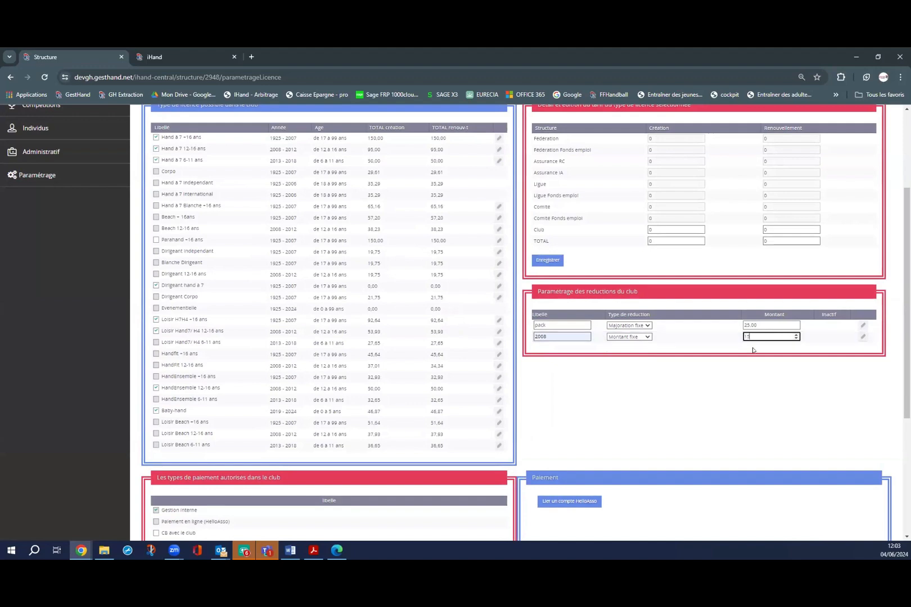
left_click(863, 336)
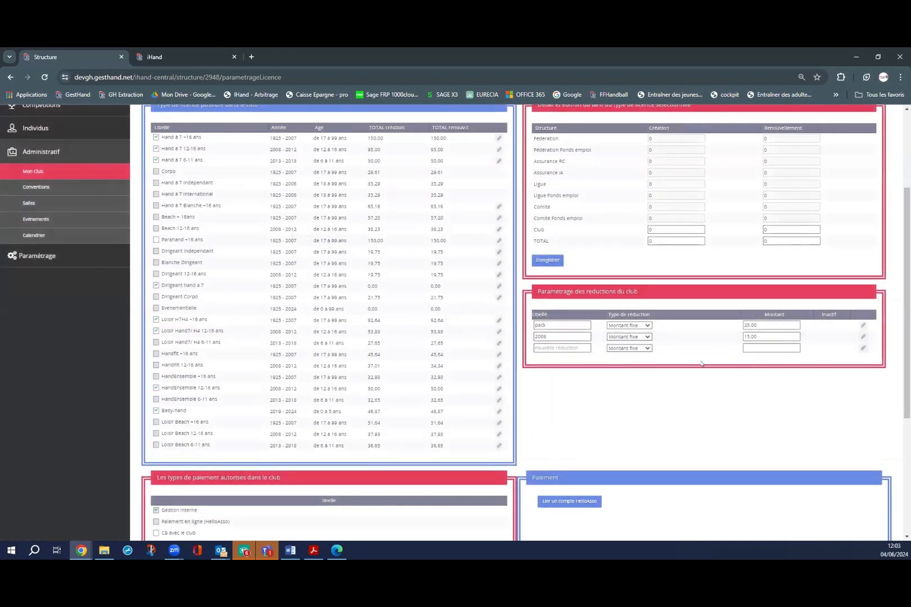
Start a third reduction and check its type choices without changing anything.
left_click(557, 347)
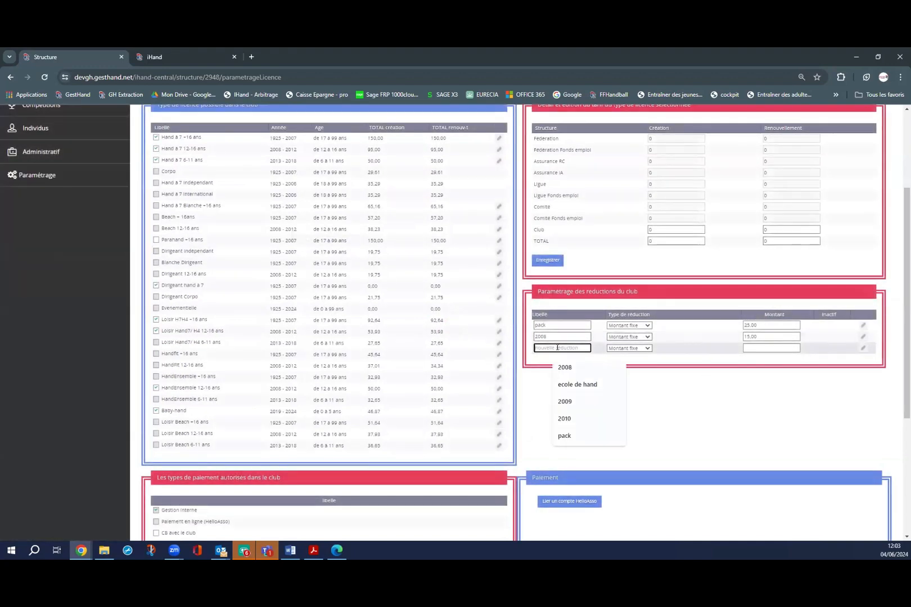
left_click(646, 348)
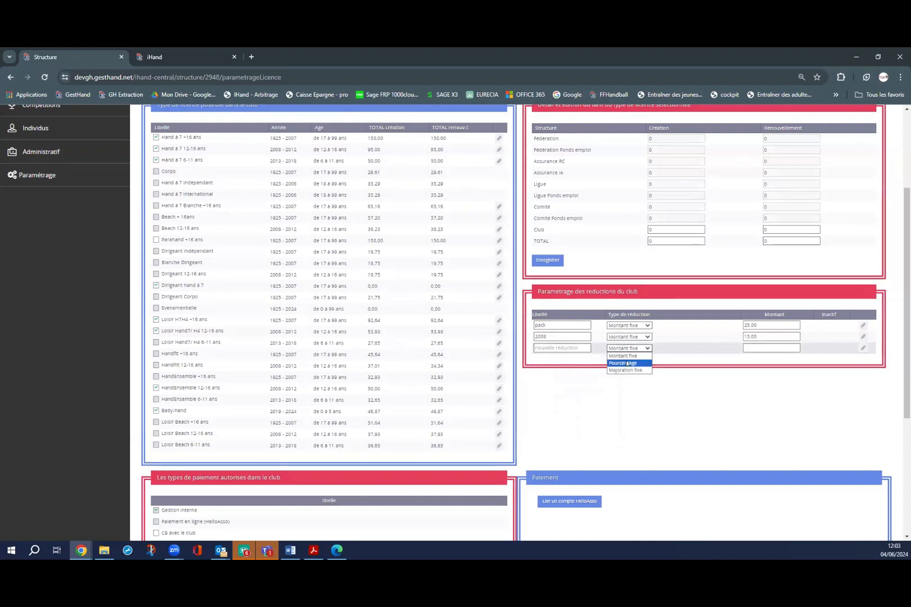
left_click(738, 363)
scroll(586, 388, "down", 1)
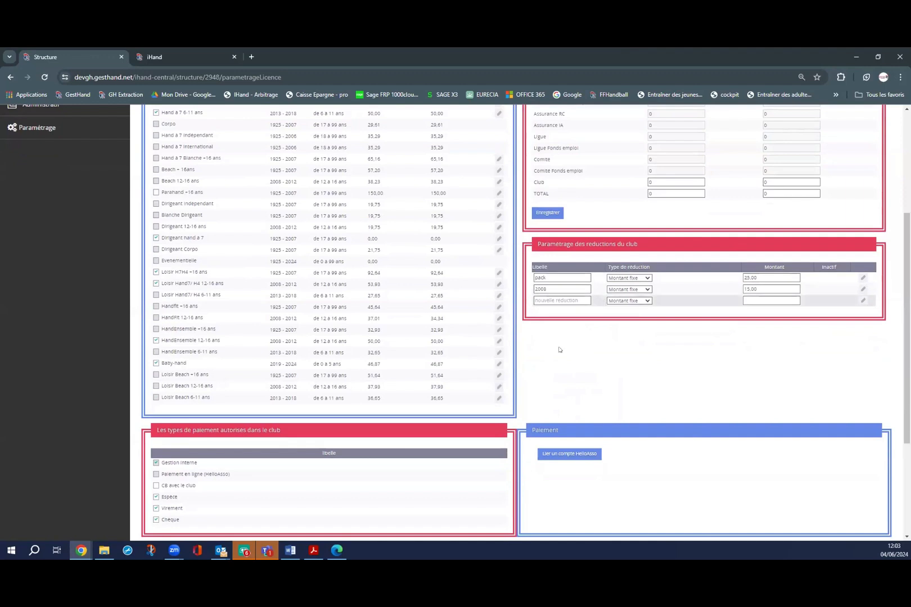
Use 'Lier un compte HelloAsso' in the Paiement panel at the bottom of the page.
scroll(466, 335, "down", 2)
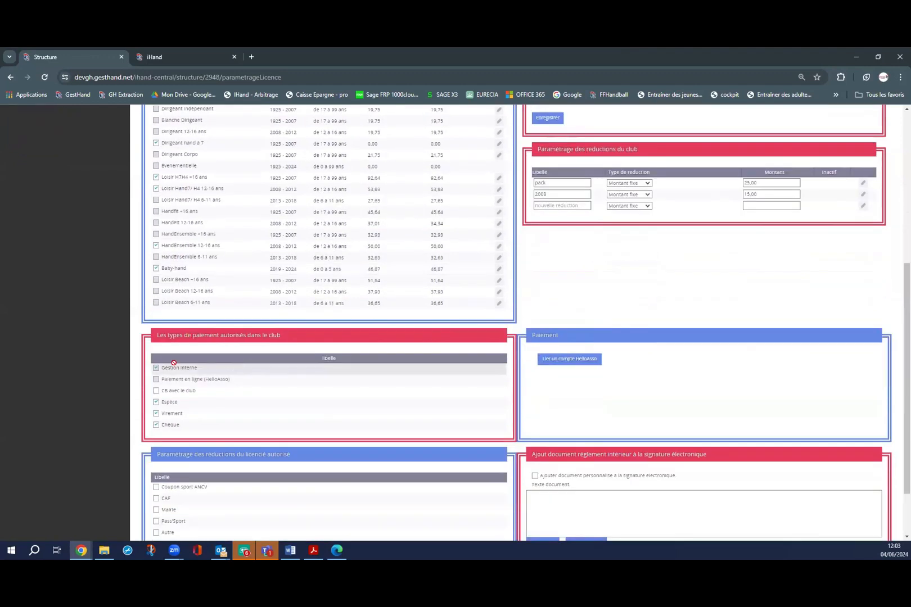
scroll(572, 284, "down", 2)
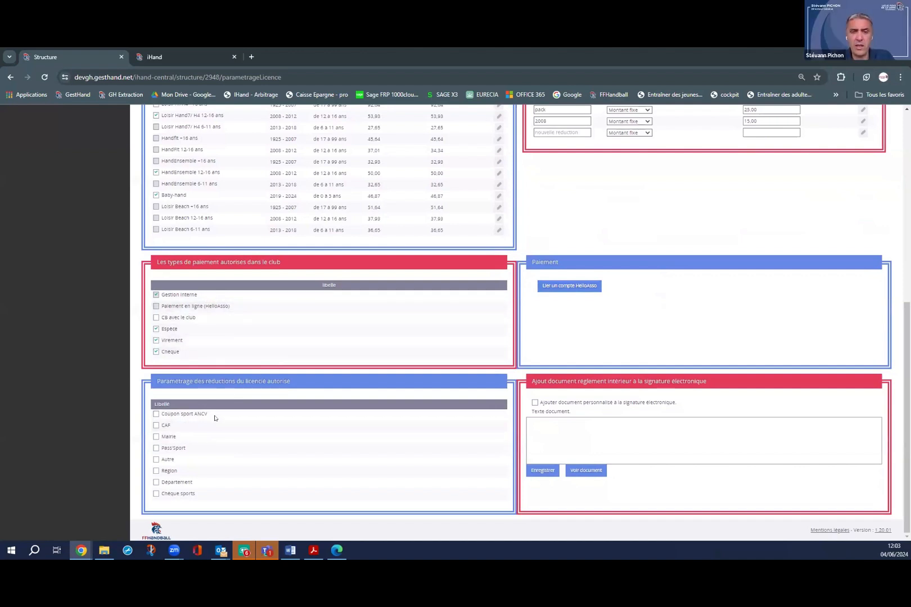
left_click(568, 287)
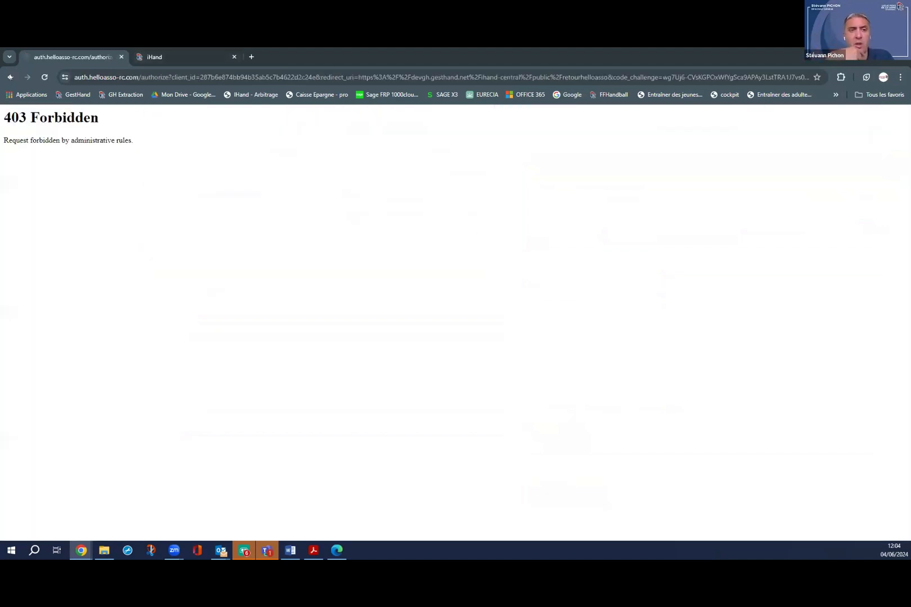
Go back from the 403 error to the Paramétrage licences tab and scroll to the bottom.
left_click(10, 77)
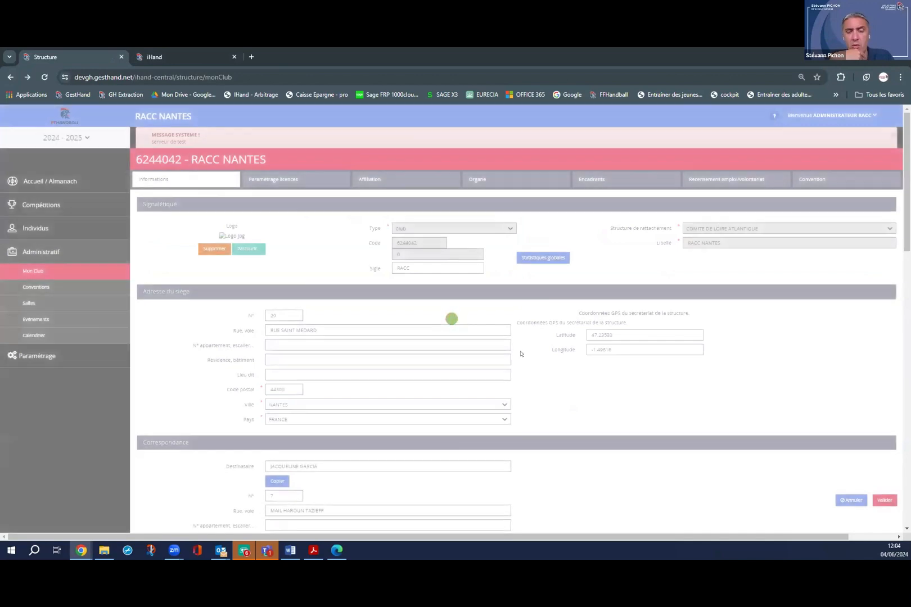
scroll(521, 354, "down", 4)
scroll(385, 236, "up", 3)
left_click(271, 131)
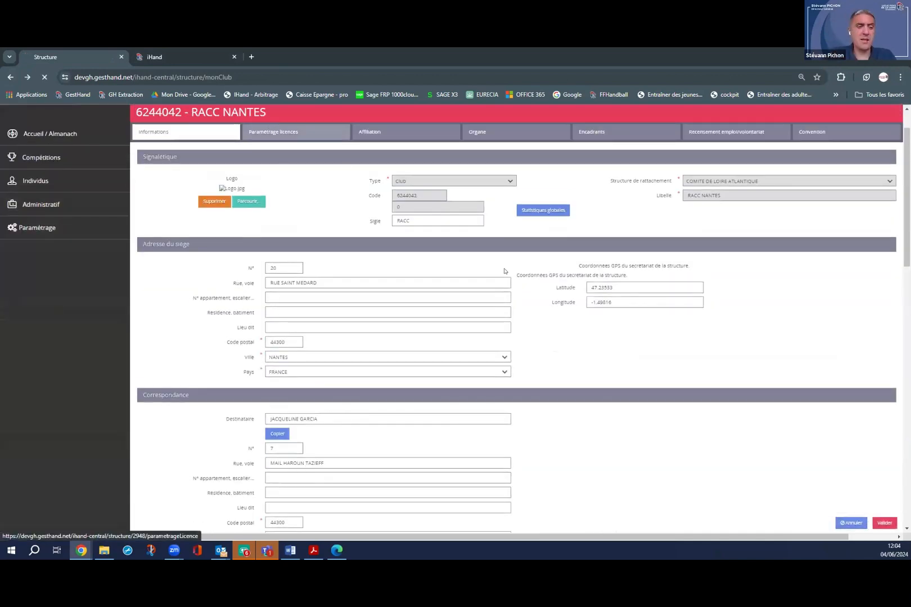
scroll(504, 271, "down", 10)
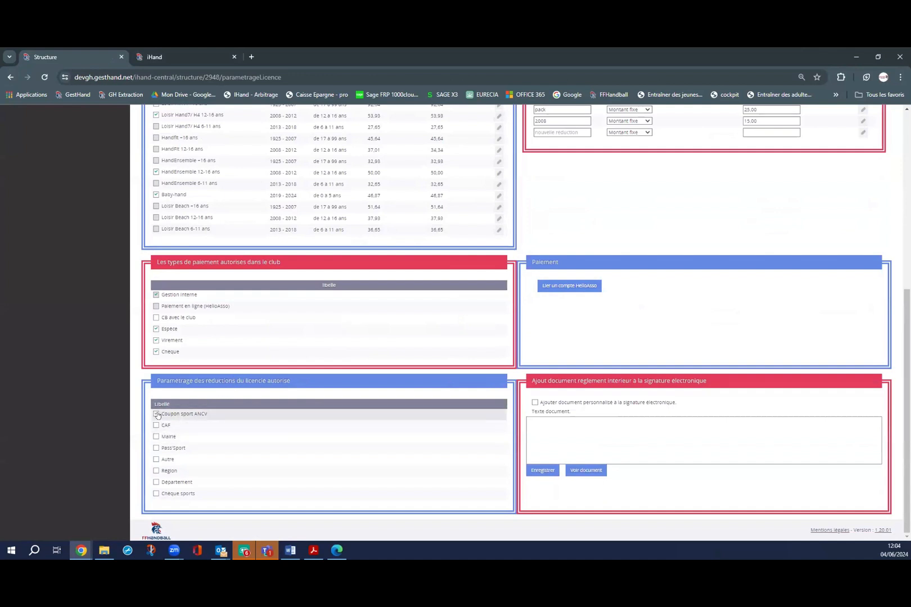
Tick Pass'Sport and Mairie as authorised licensee reductions, then place the cursor in Texte document.
left_click(157, 449)
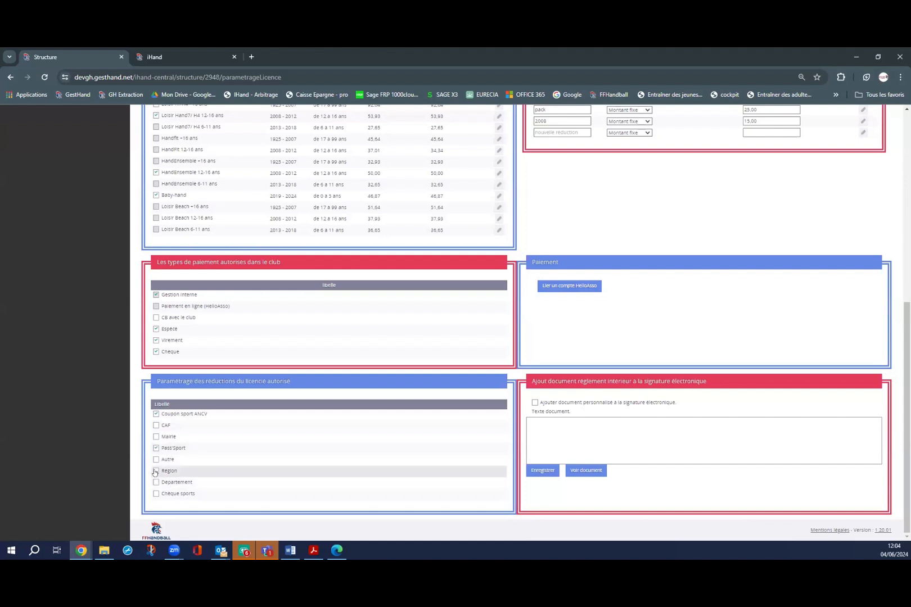
left_click(156, 437)
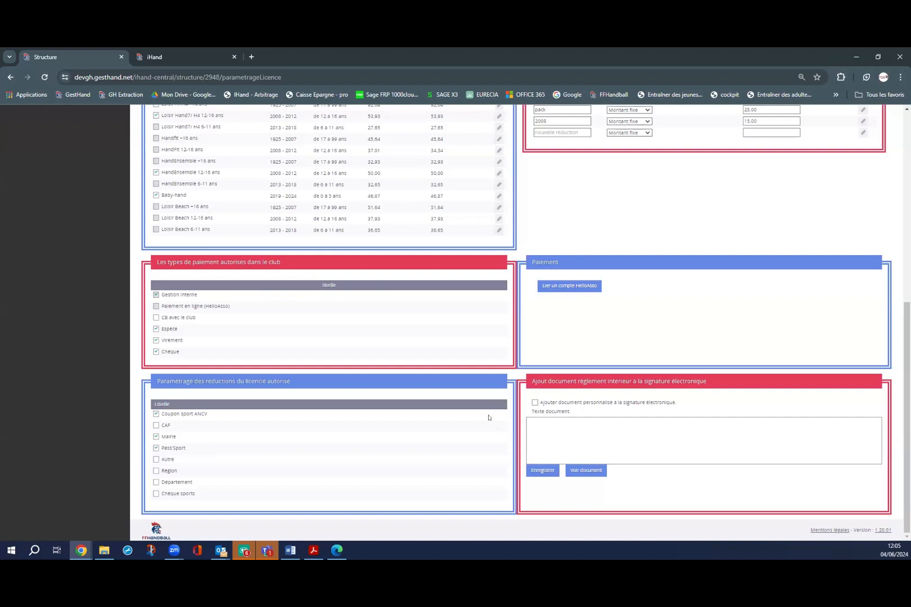
left_click(557, 437)
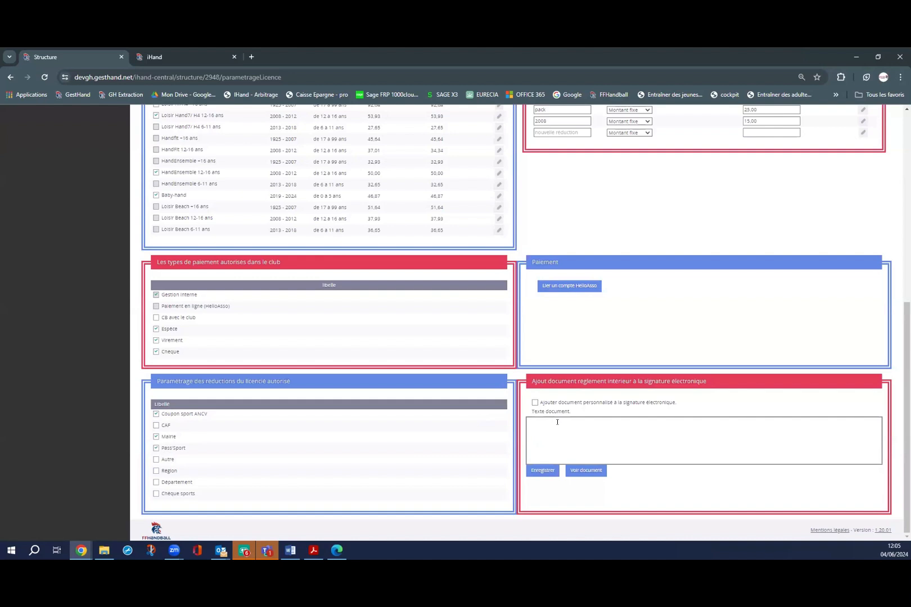
Enter 'test reglement interieur' as the rules text, save it, and preview the PDF.
type("test reg")
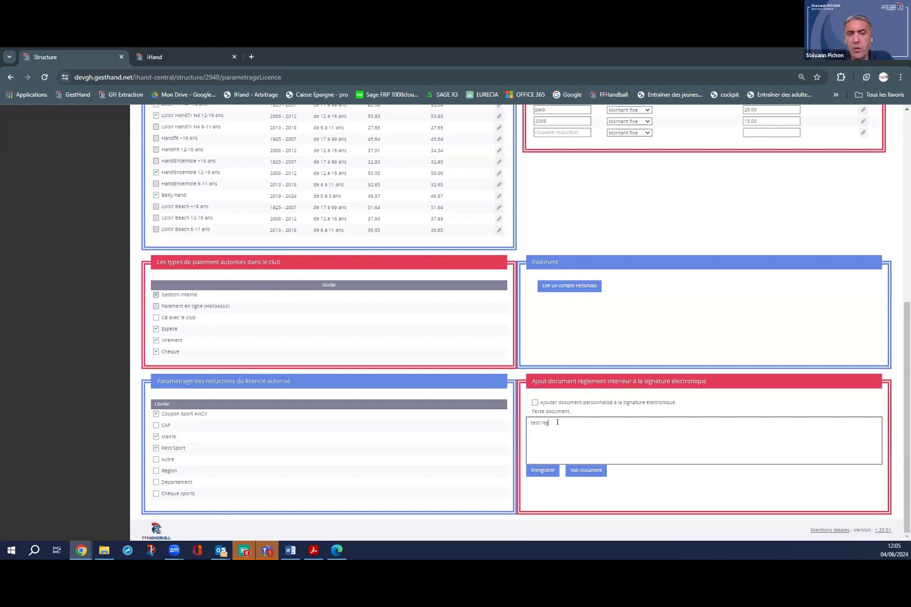
type("lement interieur")
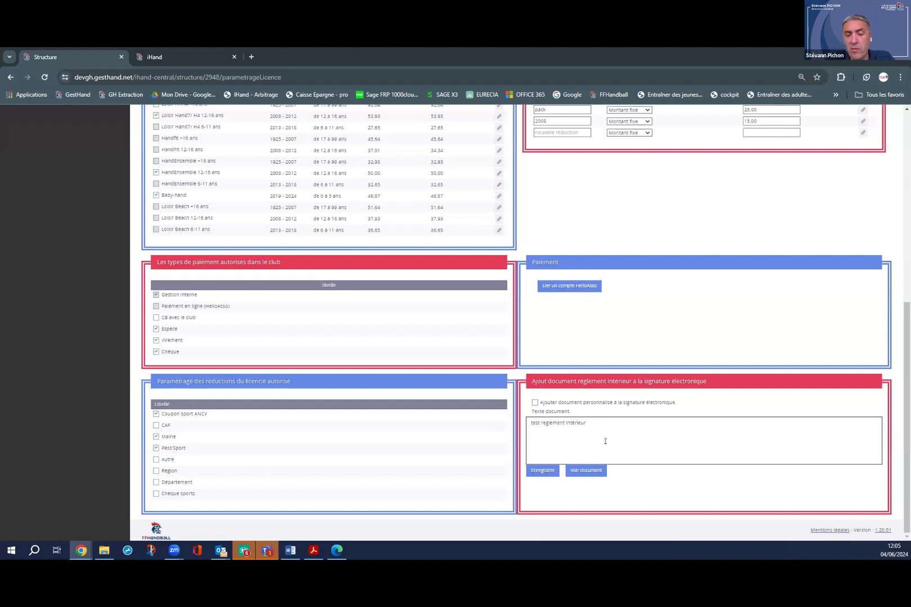
left_click(584, 472)
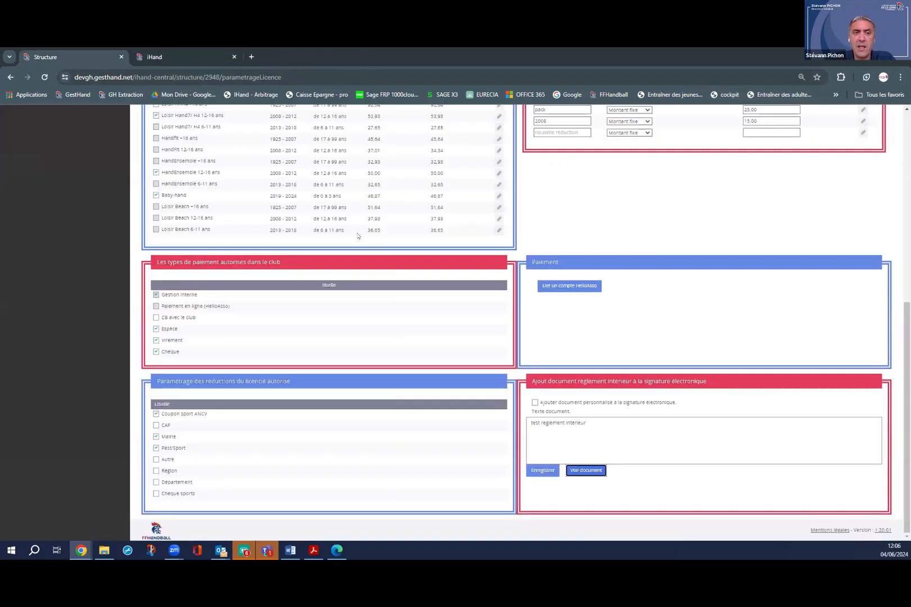
left_click(234, 56)
left_click(542, 474)
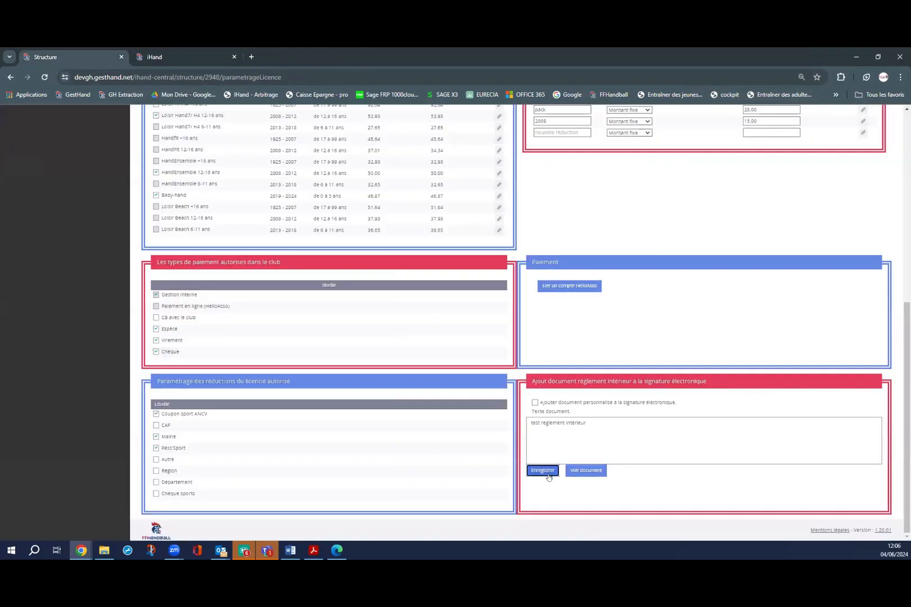
left_click(581, 471)
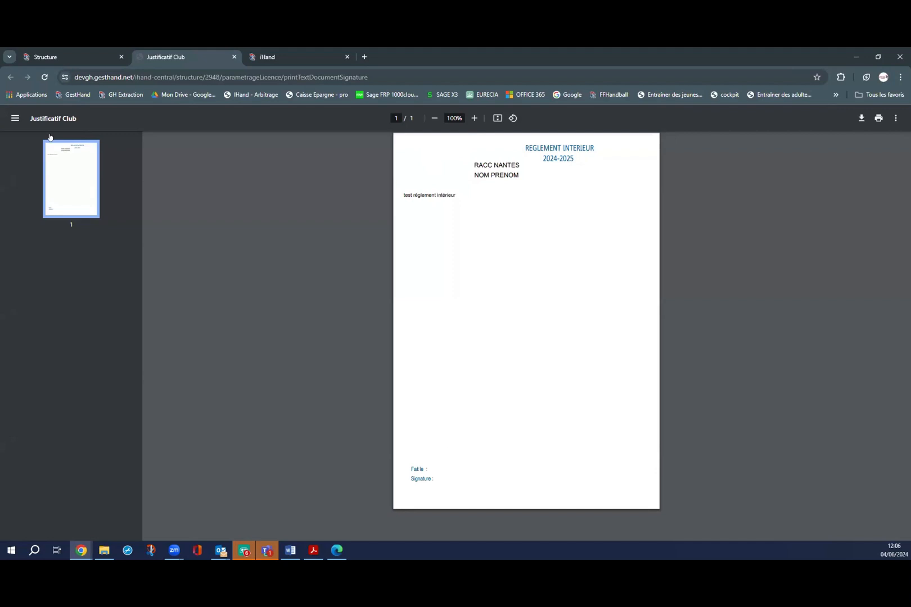
Close the PDF preview, mark the rules as a custom e-signature document, and return to the page top.
left_click(235, 57)
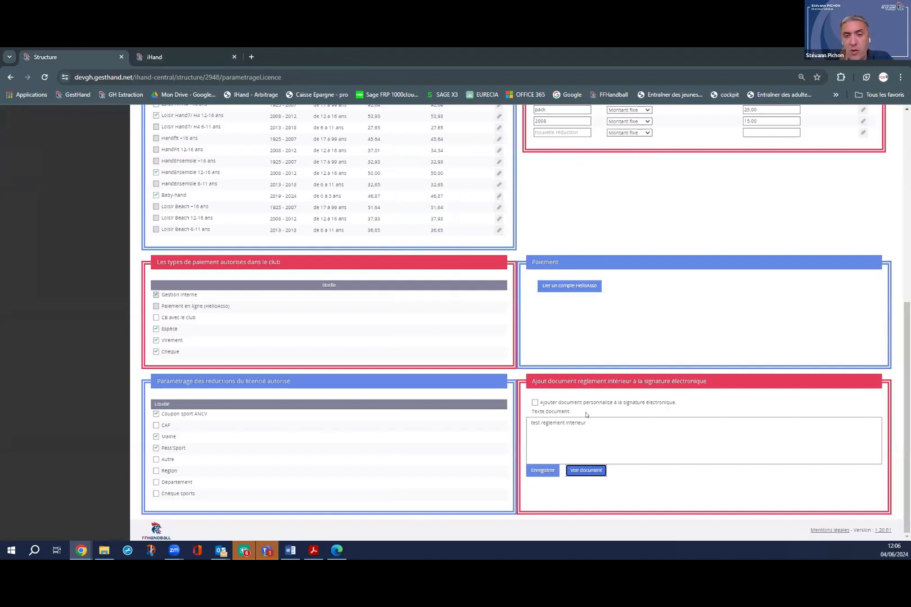
left_click(617, 423)
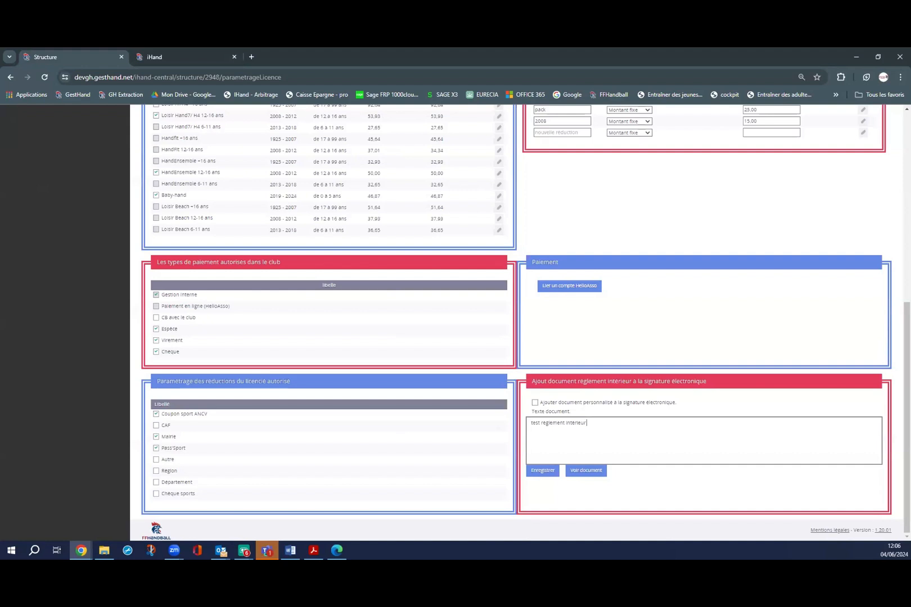
left_click(13, 334)
left_click(535, 403)
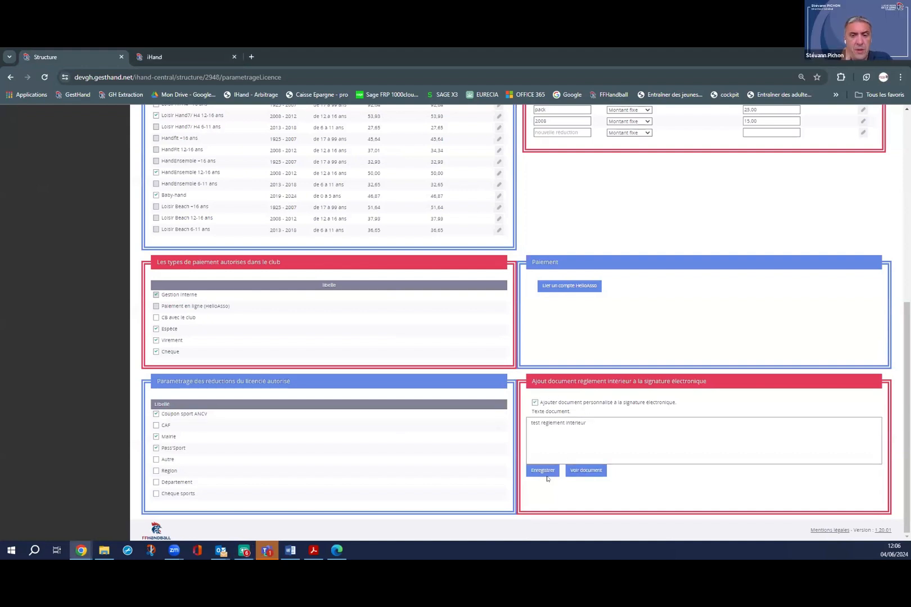
scroll(635, 438, "up", 8)
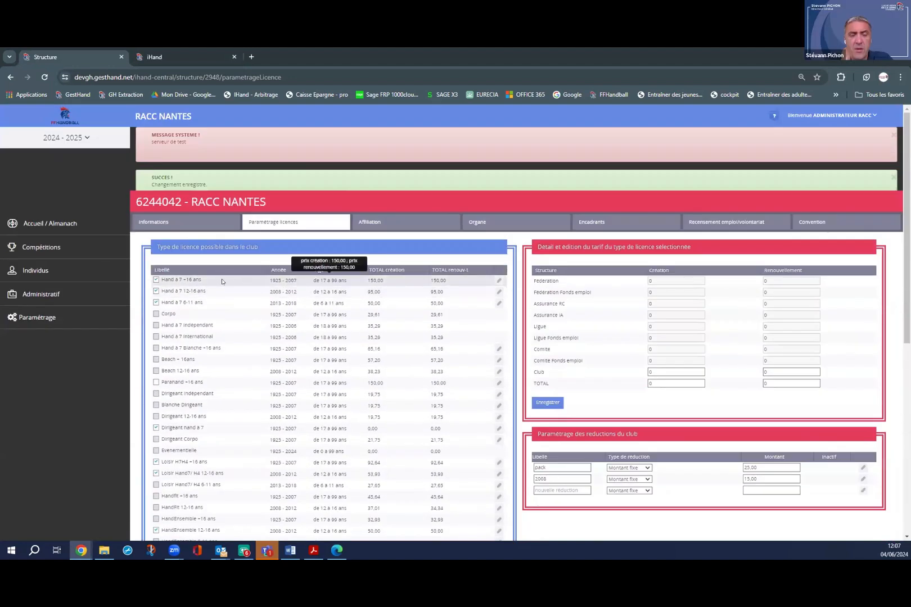
scroll(223, 281, "down", 6)
scroll(223, 281, "down", 1)
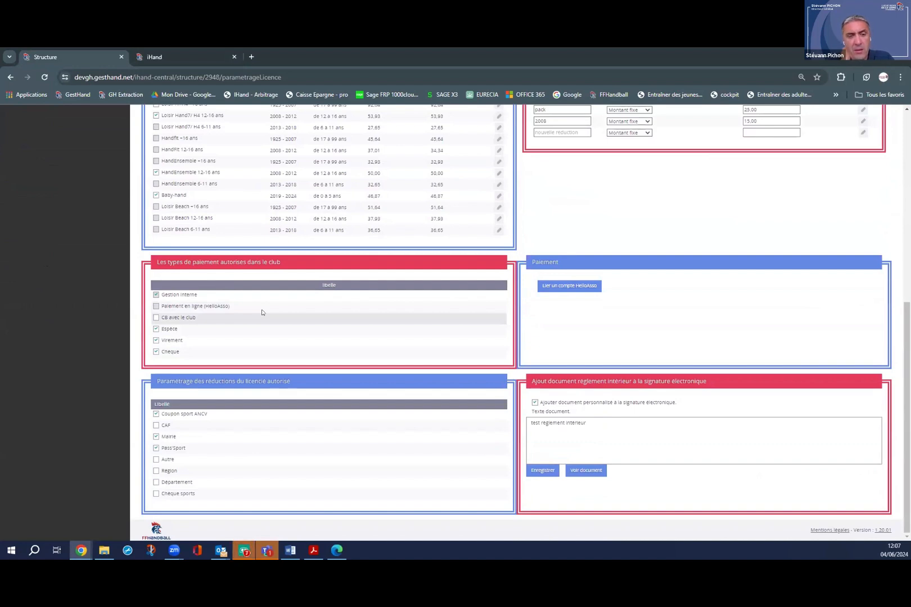
scroll(261, 313, "up", 1)
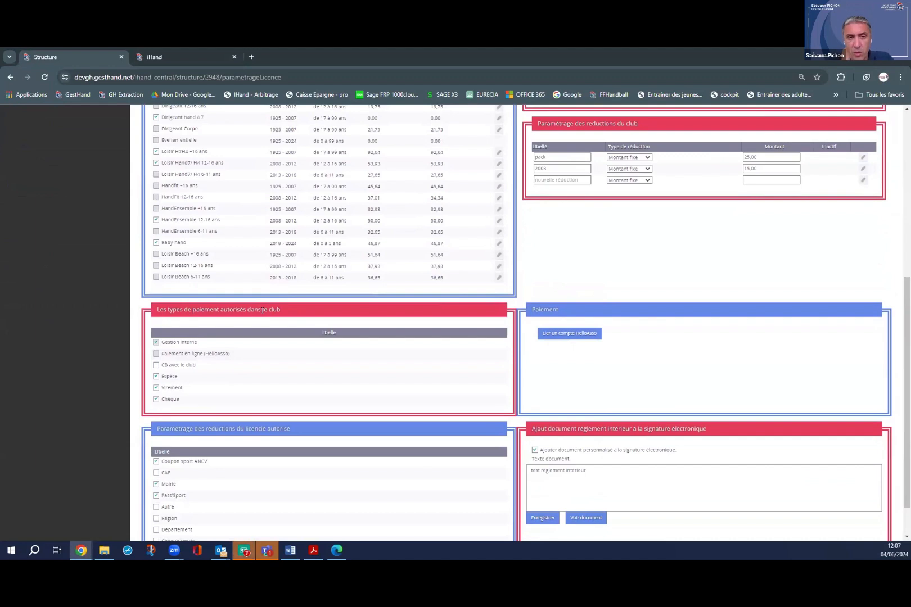
scroll(262, 310, "up", 4)
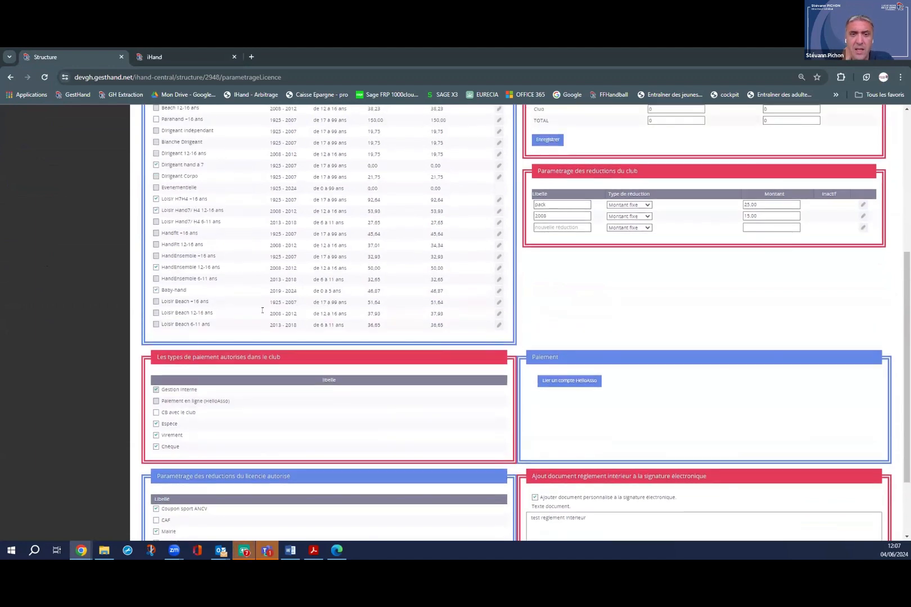
scroll(262, 312, "up", 2)
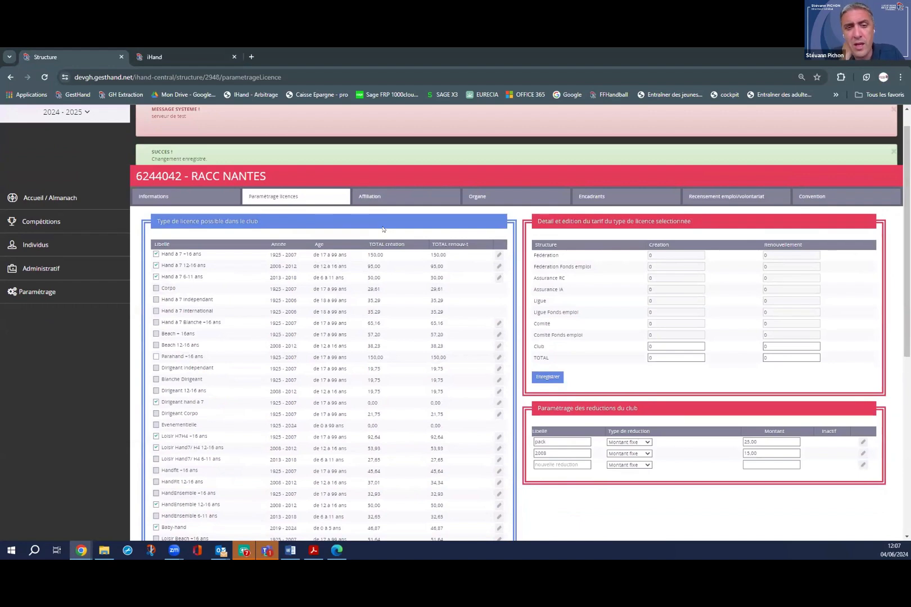
scroll(410, 242, "up", 1)
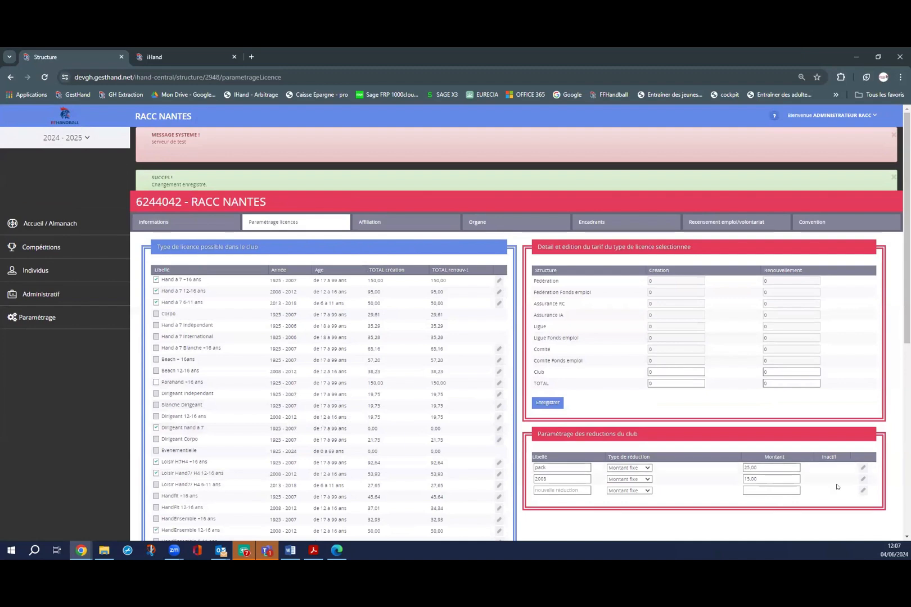
scroll(540, 496, "down", 3)
scroll(543, 494, "up", 3)
Review the RACC NANTES affiliation: first affiliation 01/08/1953, prefecture NANTES, civil type, plus its history.
left_click(381, 220)
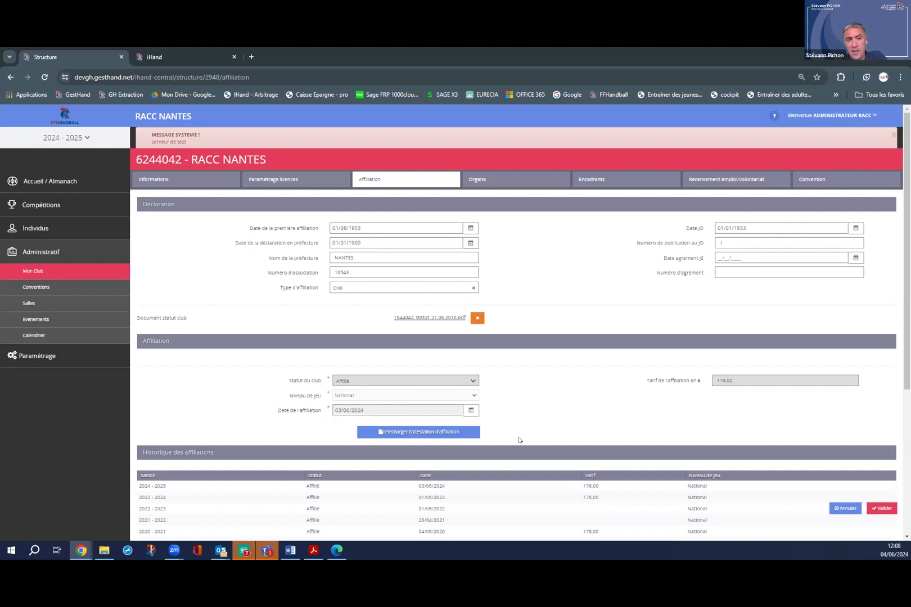
scroll(519, 440, "down", 1)
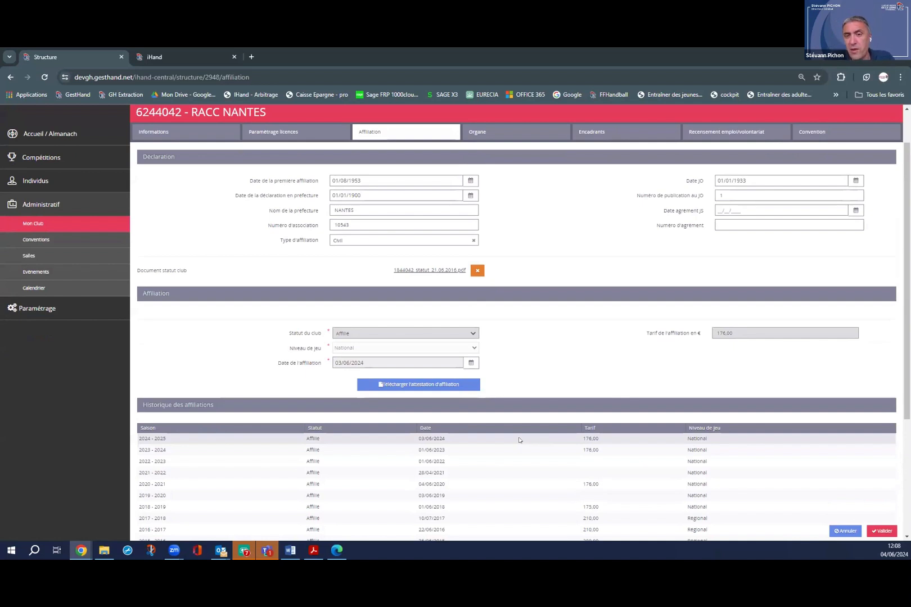
scroll(517, 437, "up", 2)
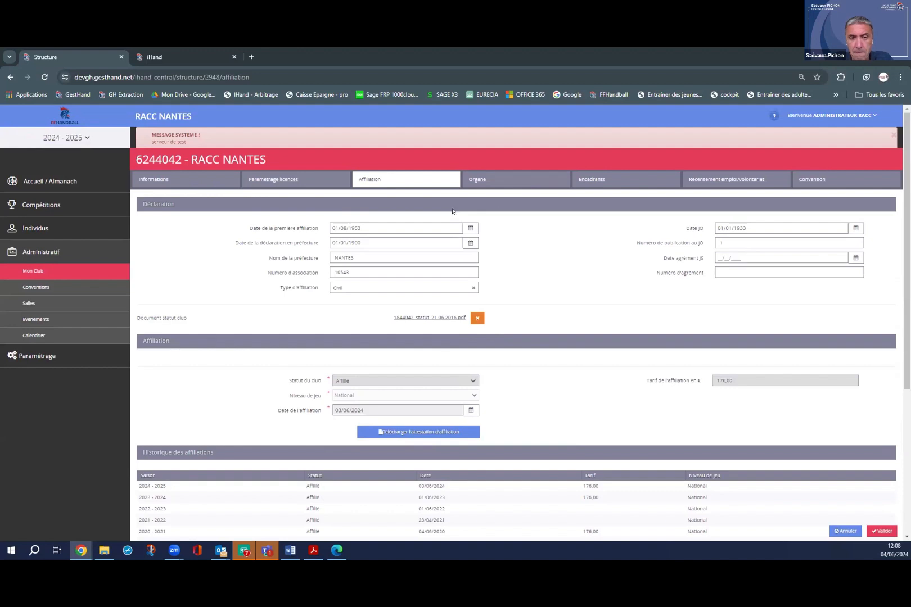
On the governing bodies page, cancel adding a board member and go to the Encadrants section.
left_click(477, 181)
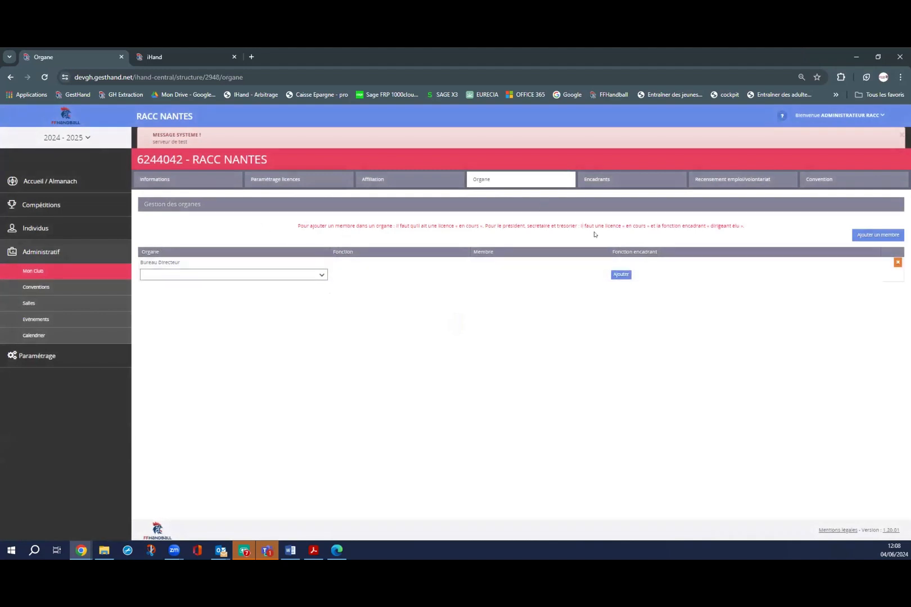
left_click(879, 235)
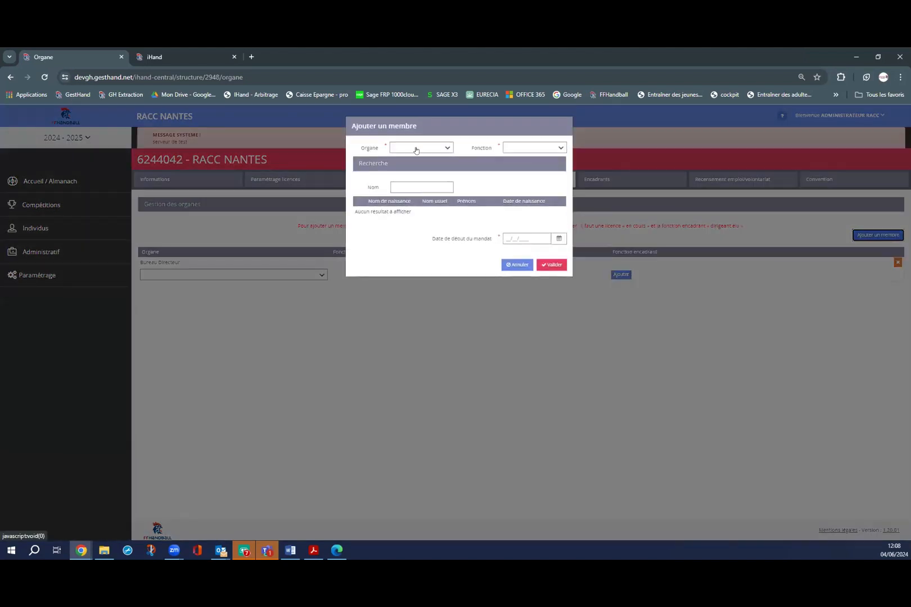
left_click(514, 264)
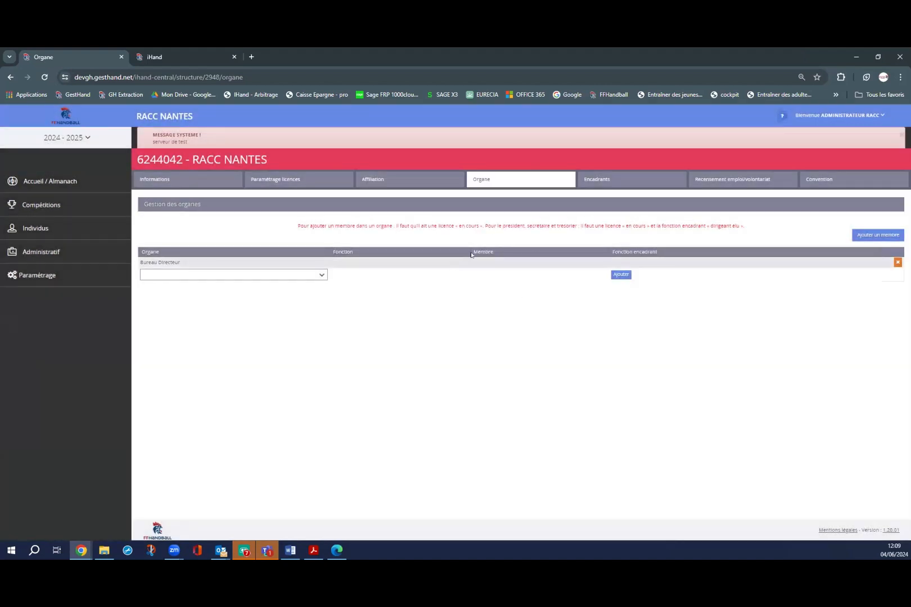
left_click(607, 180)
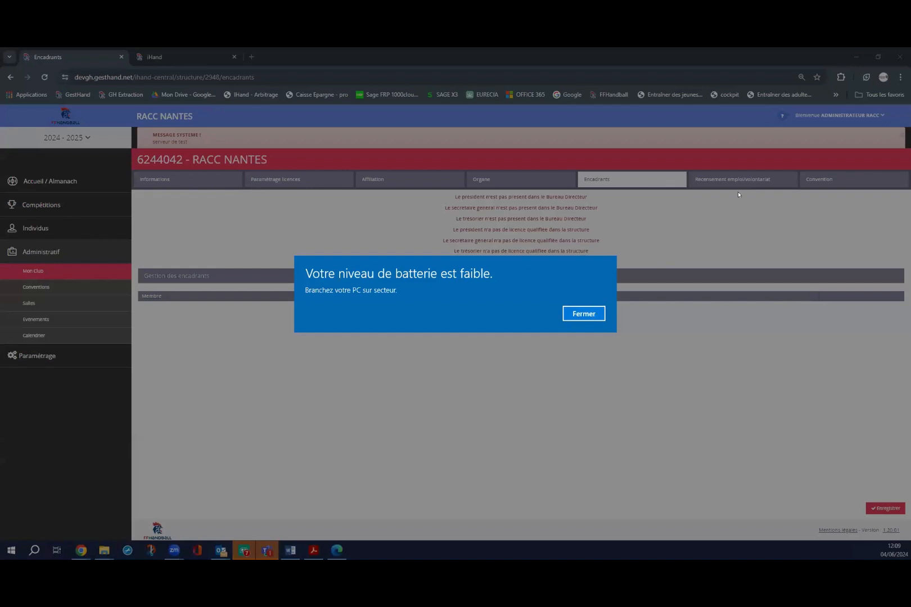
Dismiss the battery warning and show the employment/volunteer census with its three Animateur - Educateur contracts.
left_click(588, 315)
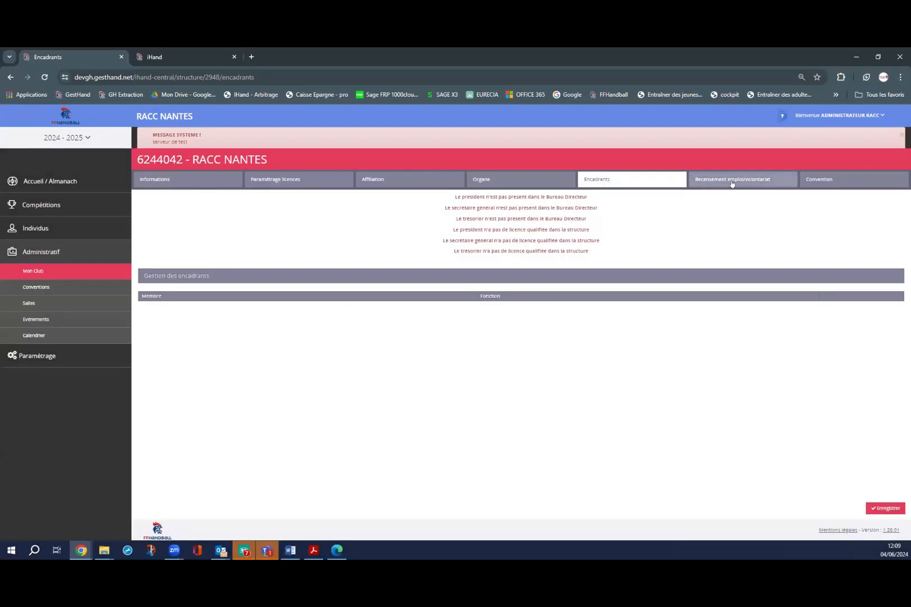
left_click(732, 181)
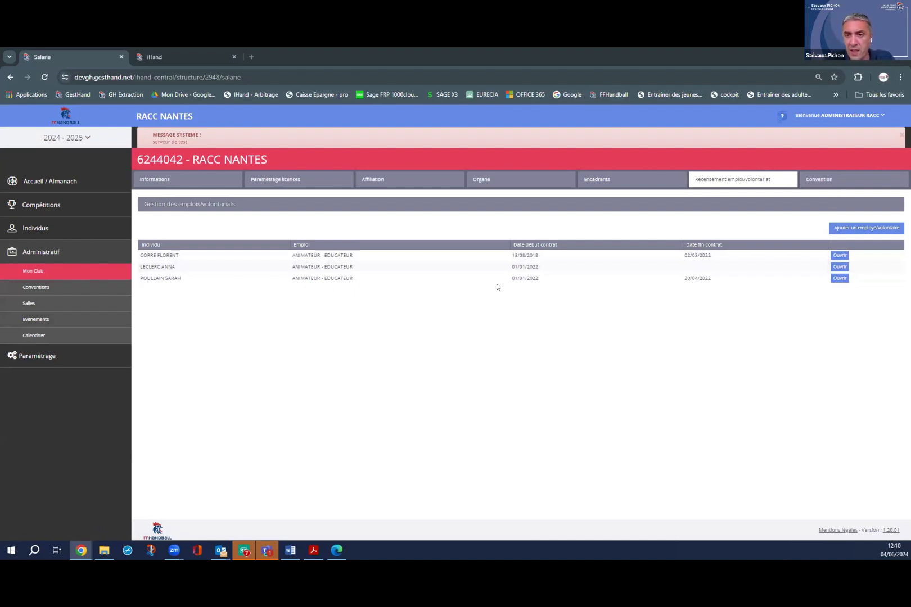
Start a new employee/volunteer, search the person by surname and first name, and select the match.
left_click(860, 228)
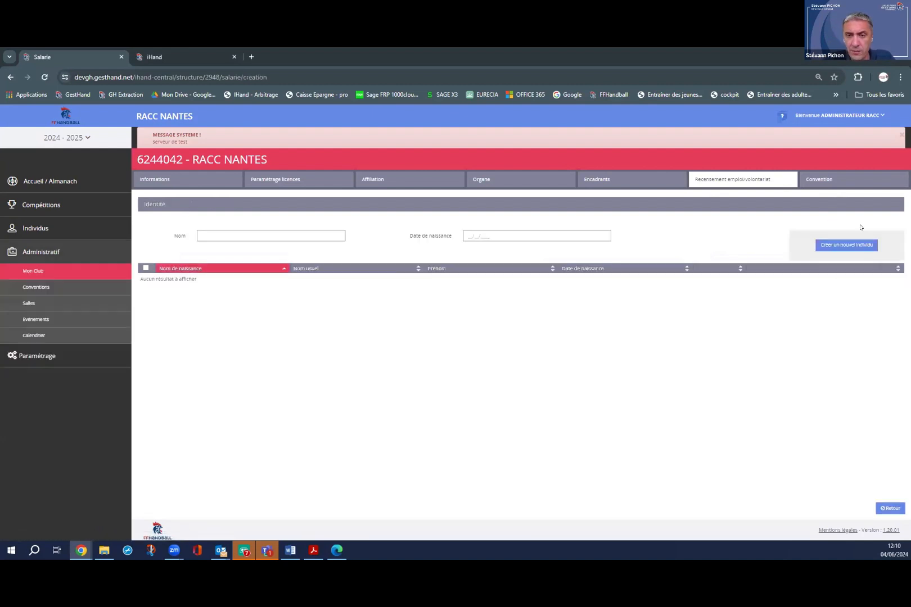
left_click(303, 236)
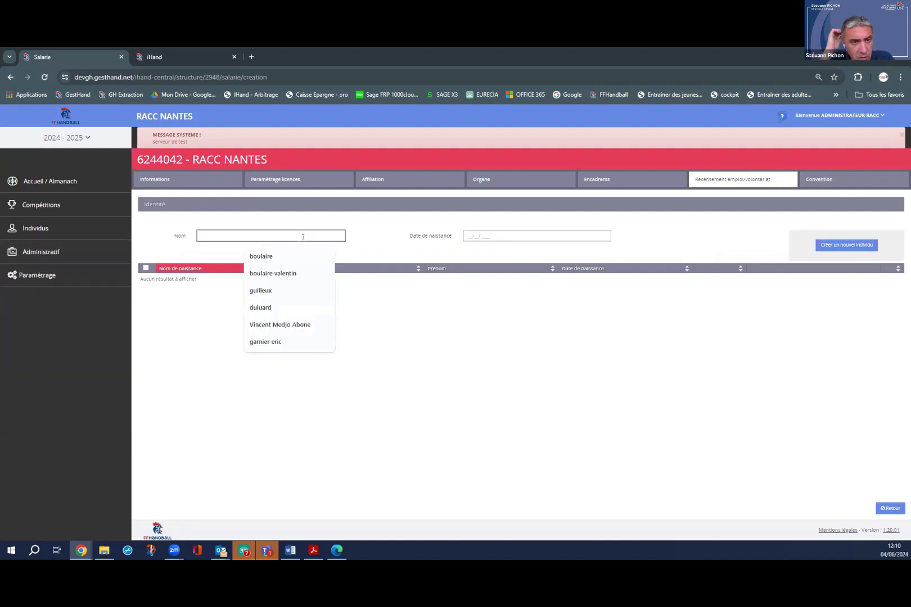
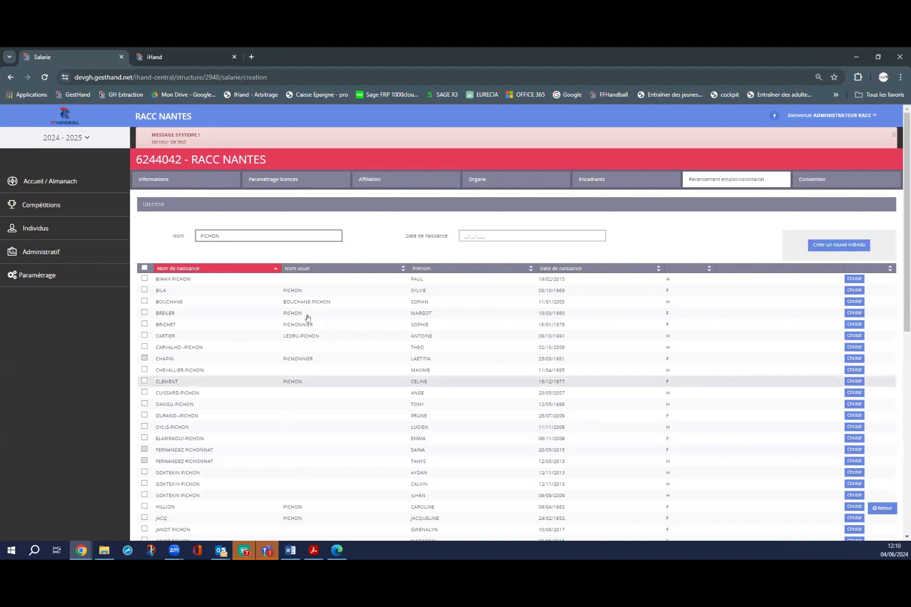
scroll(400, 448, "down", 2)
scroll(309, 445, "up", 2)
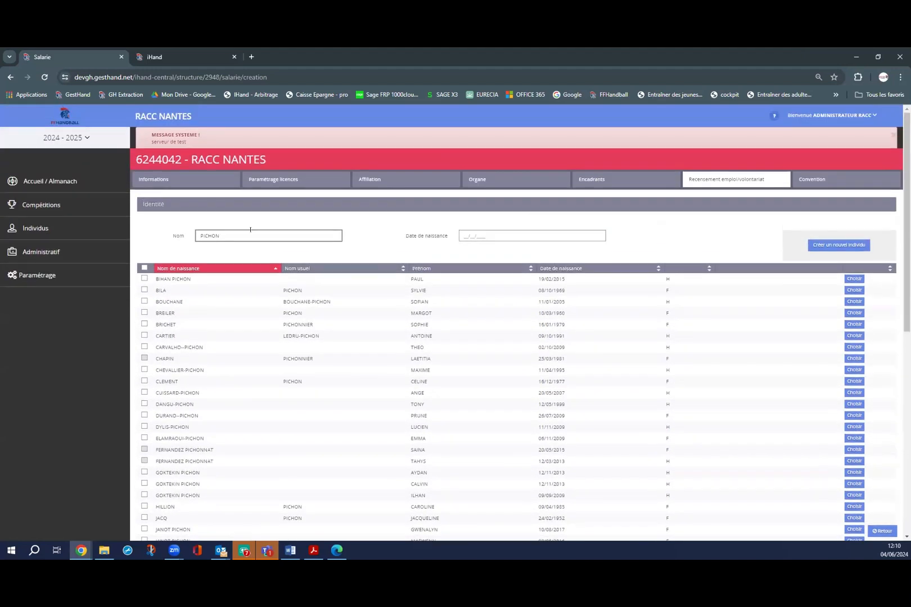
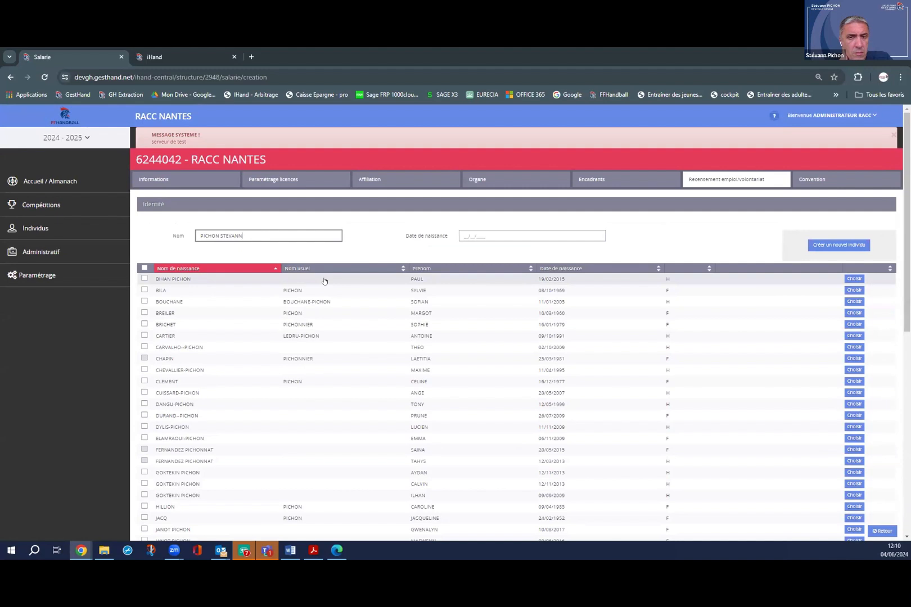
left_click(862, 279)
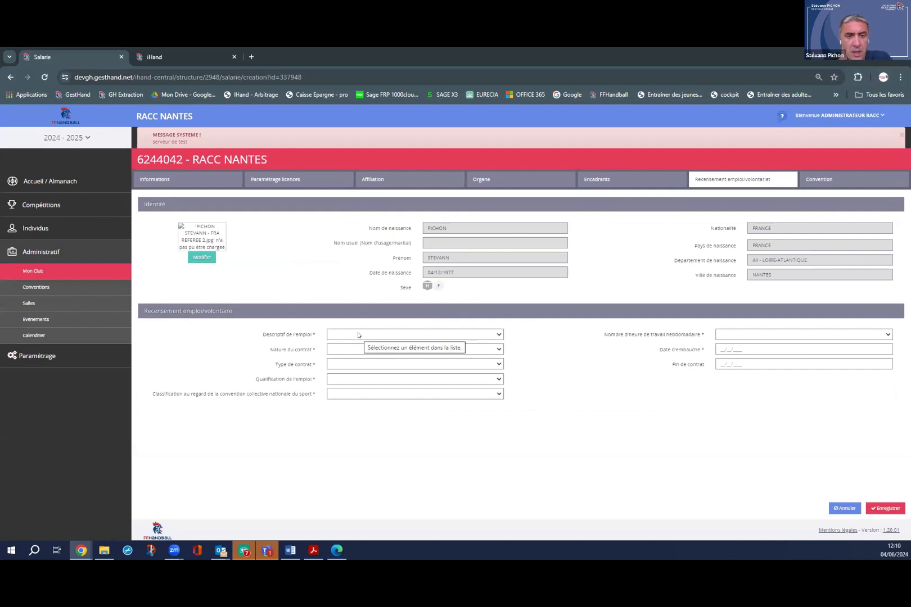
Set job AGENT DE DEVELOPPEMENT SPORTIF, nature AE, type AUTO ENTREPRENEUR, AUCUN DIPLOME, classification AUTRE.
left_click(358, 335)
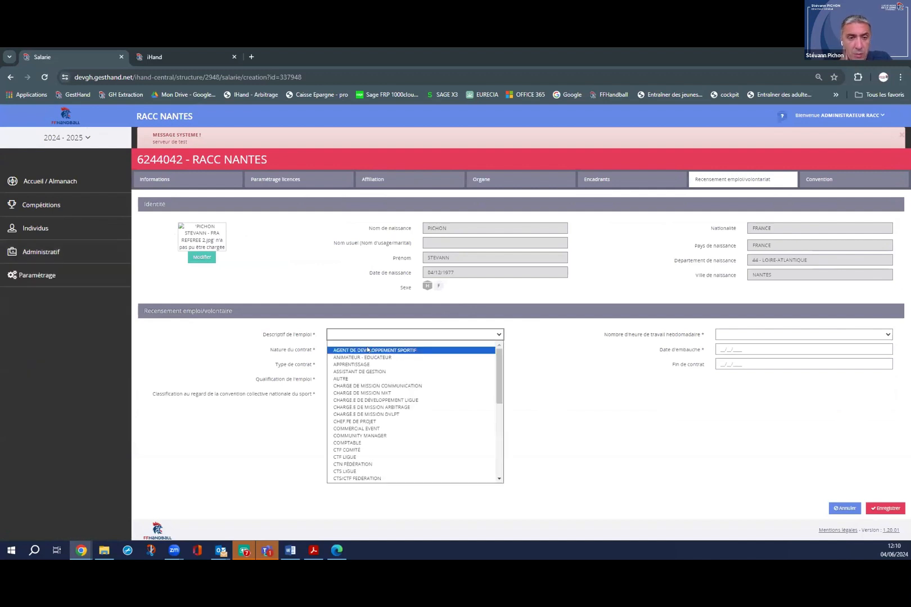
left_click(366, 350)
left_click(366, 349)
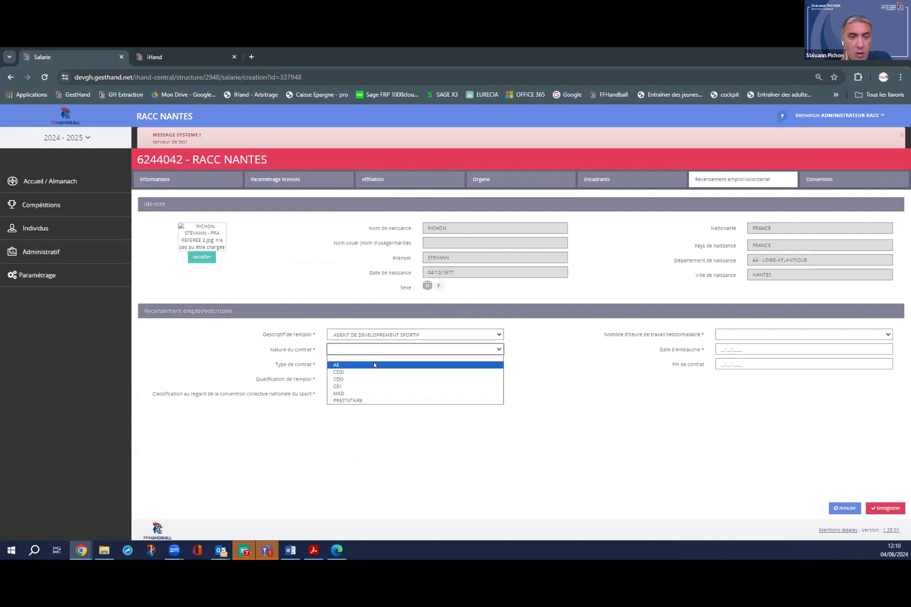
left_click(355, 365)
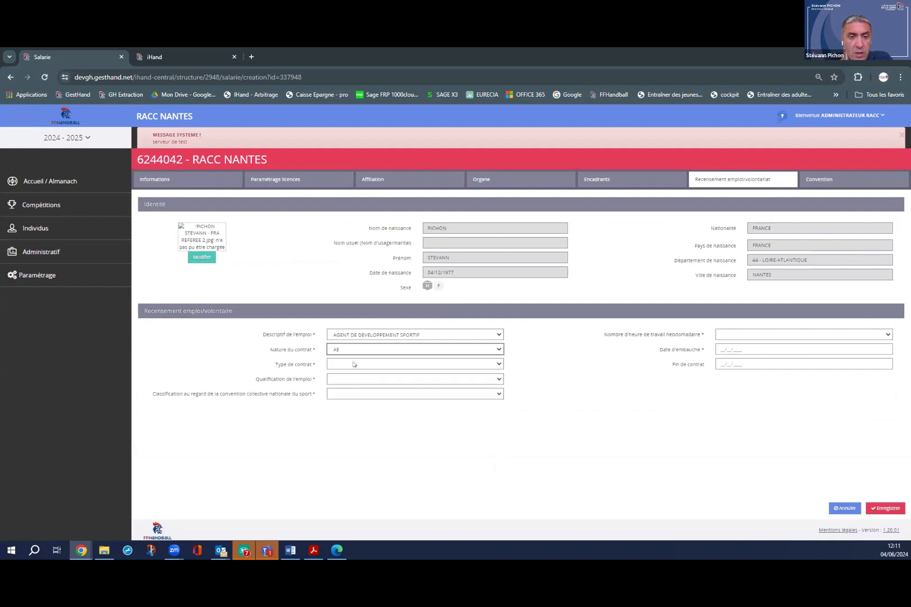
left_click(353, 364)
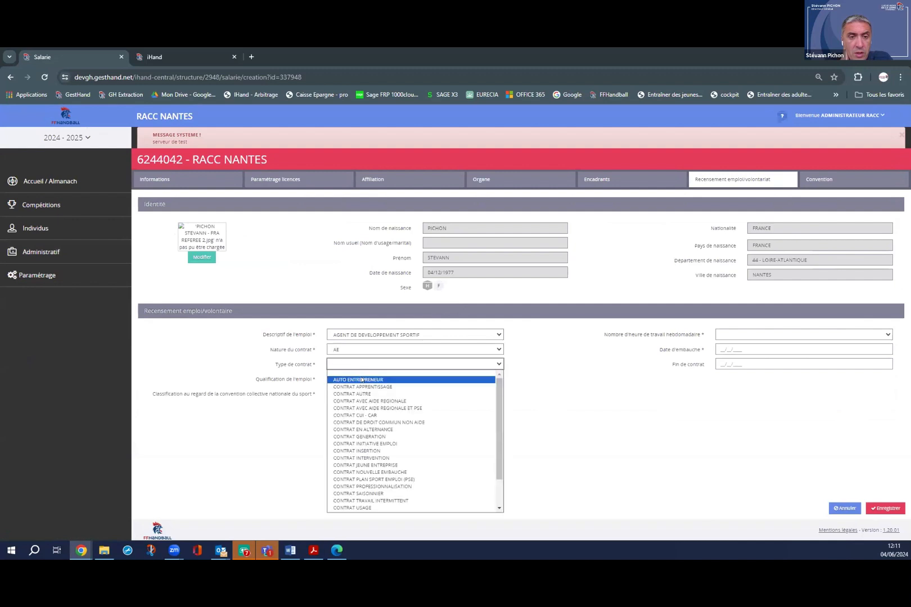
left_click(362, 380)
left_click(359, 379)
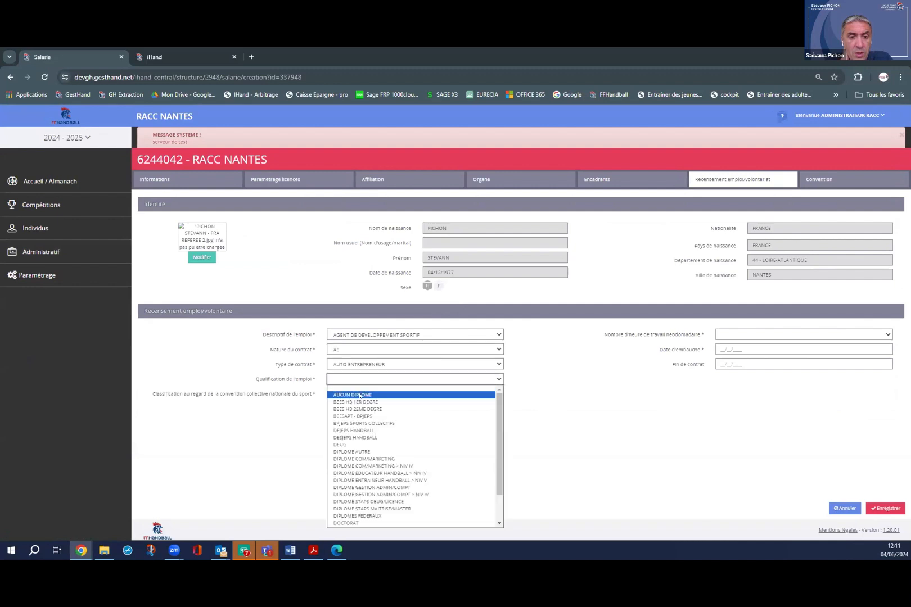
left_click(360, 395)
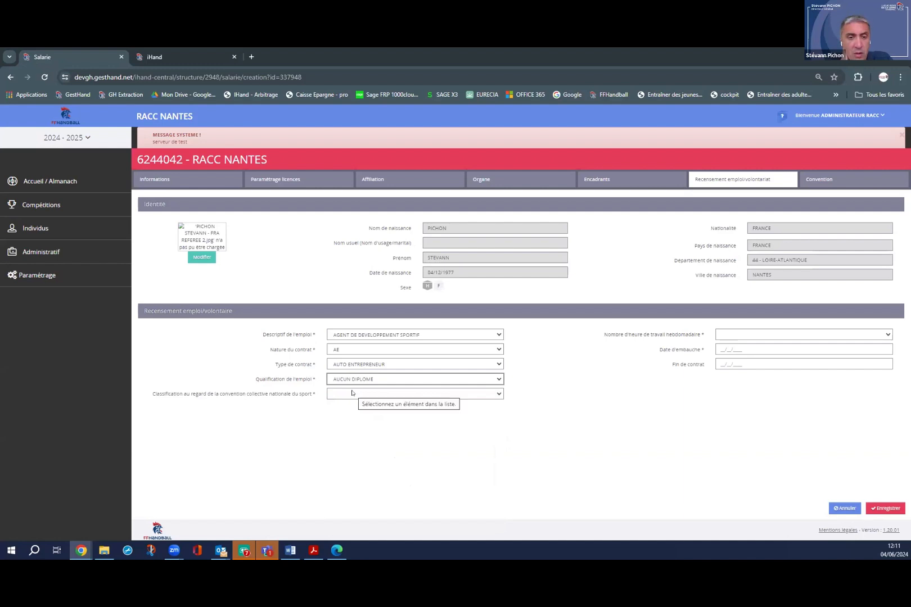
left_click(351, 393)
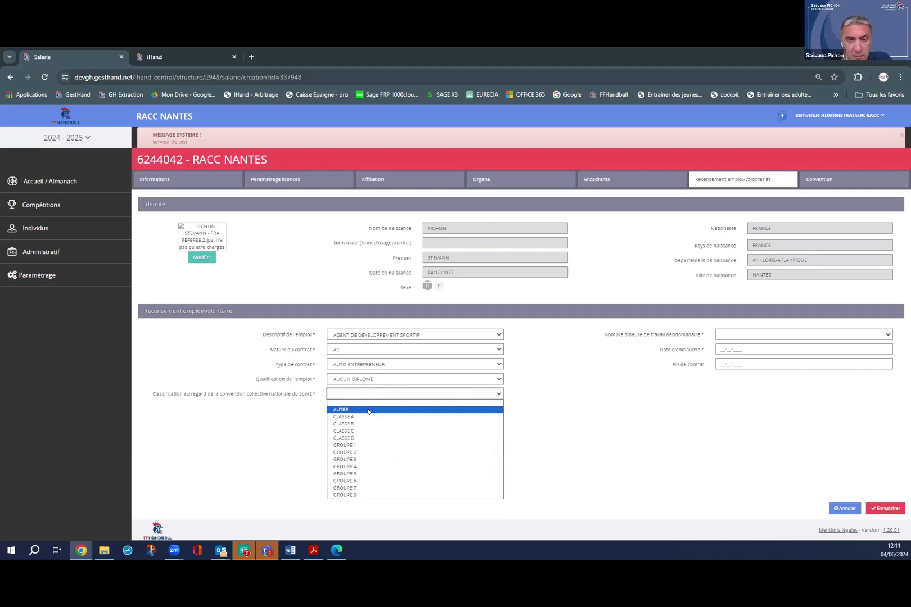
left_click(368, 412)
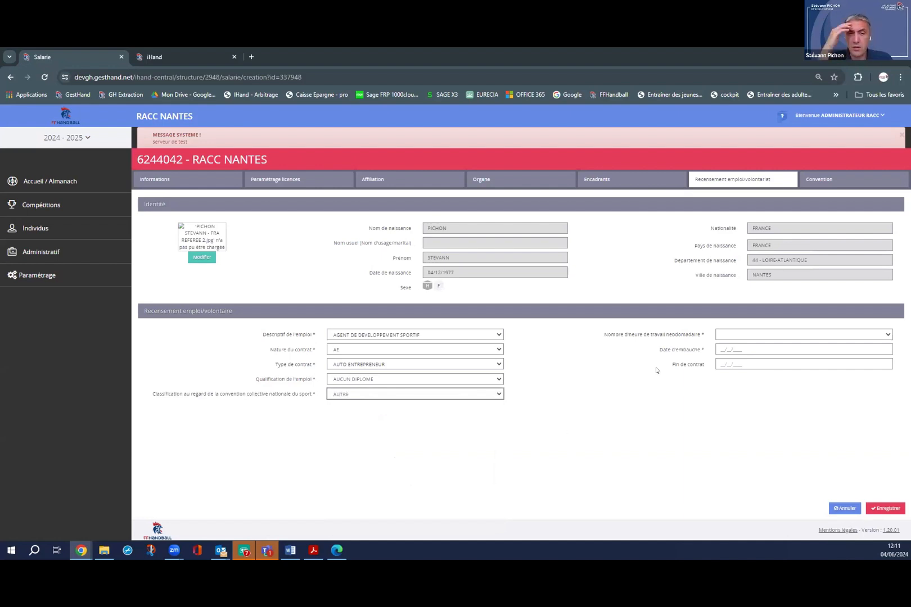
Set weekly hours to 00 A 05 HEURES and hiring date 04/06/2024, then save the record.
left_click(747, 335)
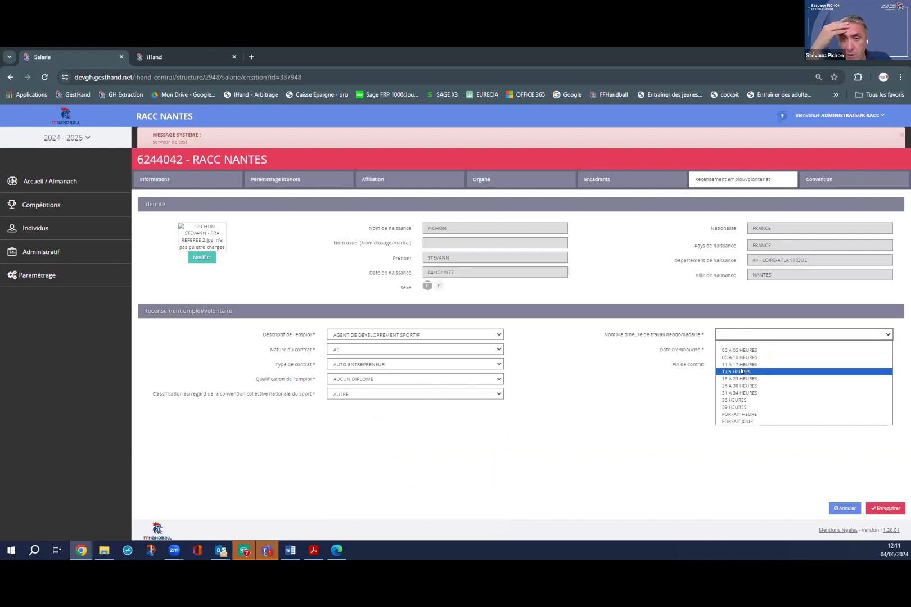
left_click(742, 350)
left_click(743, 348)
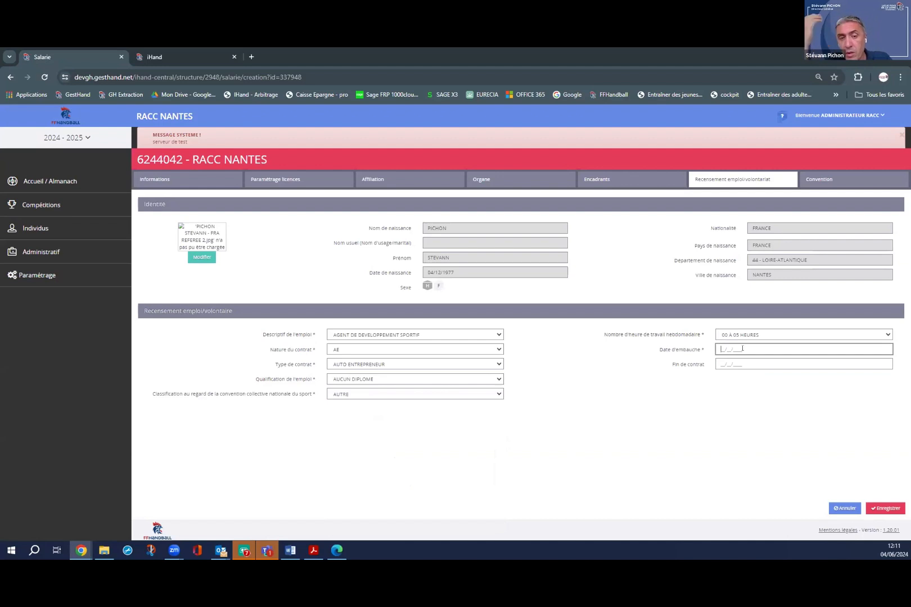
type("04/06/2024")
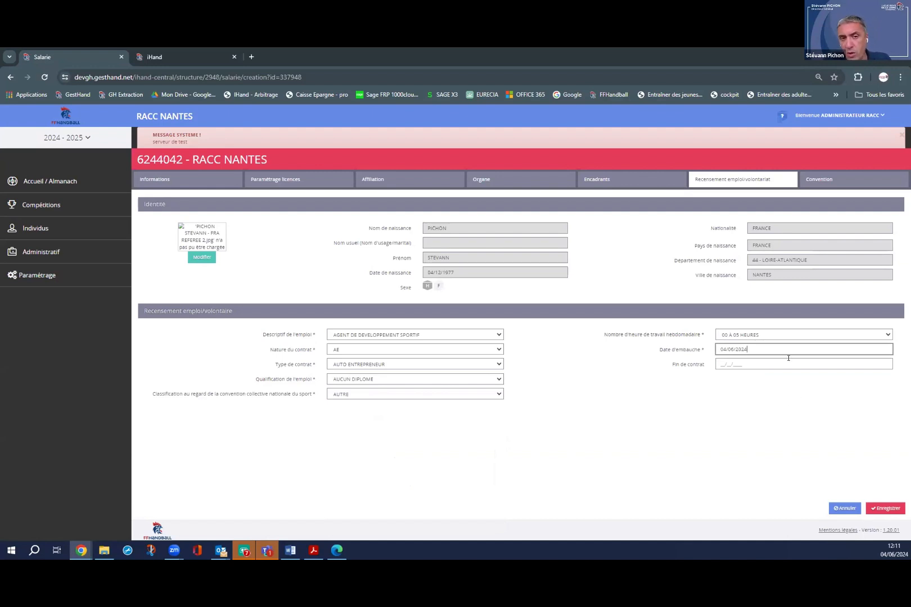
left_click(883, 509)
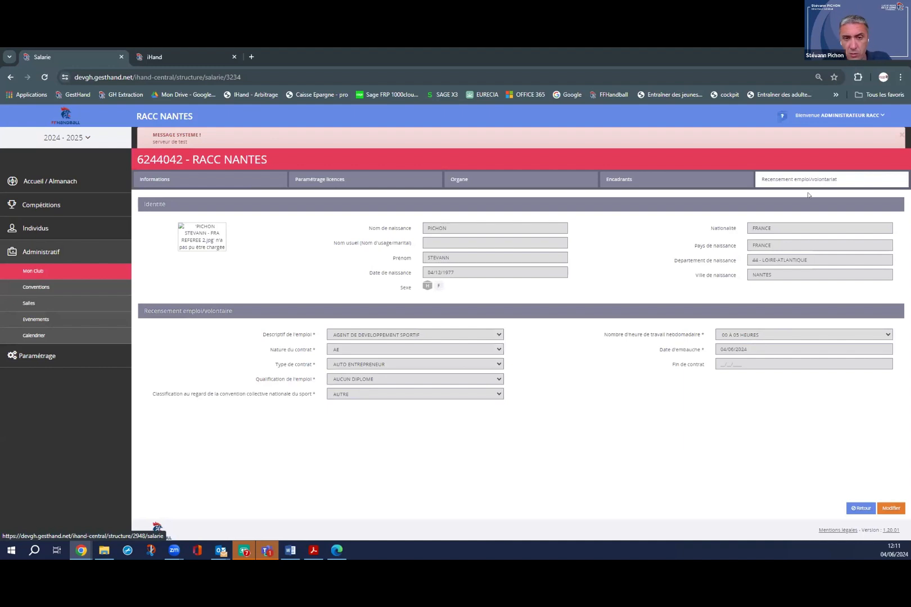
left_click(860, 508)
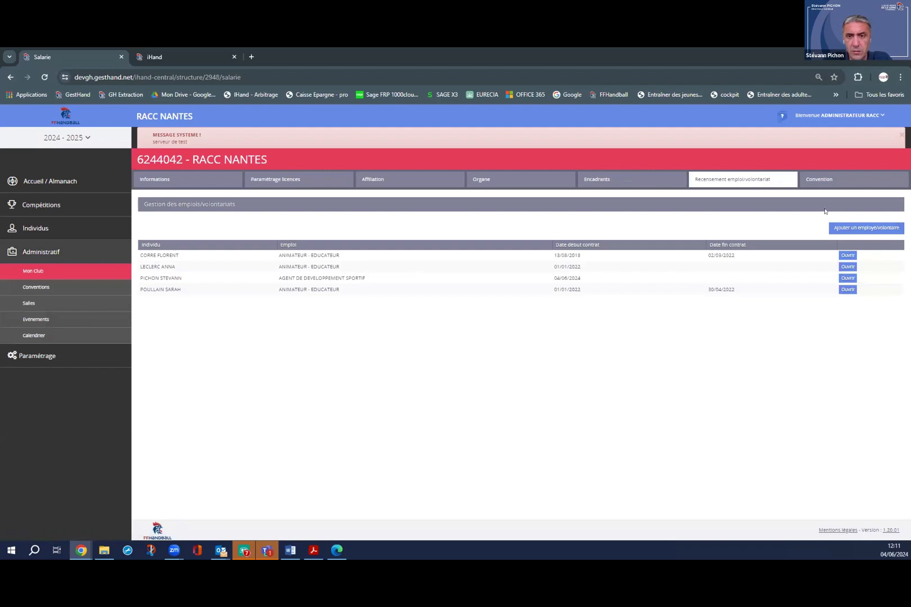
Check the empty Convention tab and the Informations tab, then show the closing thank-you slide.
left_click(823, 180)
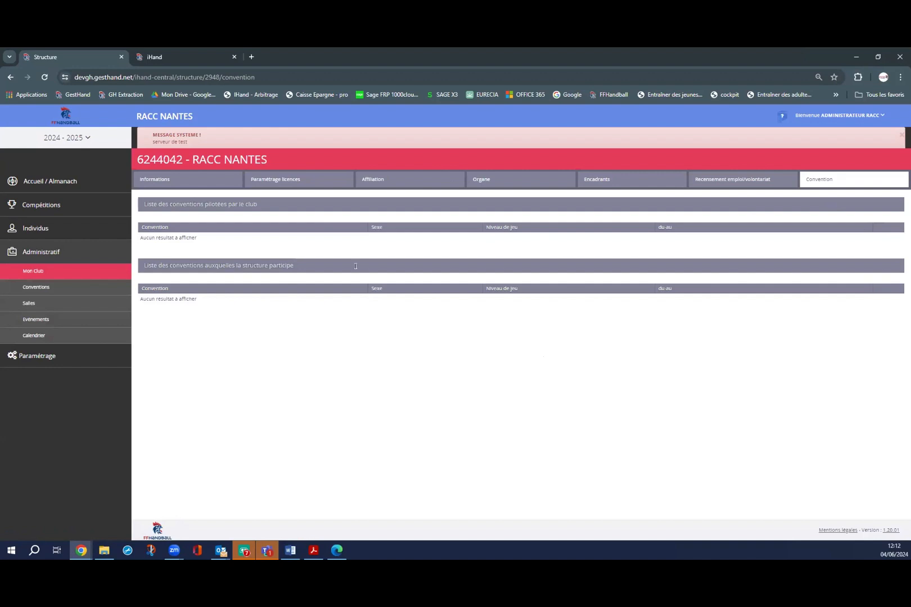
left_click(199, 183)
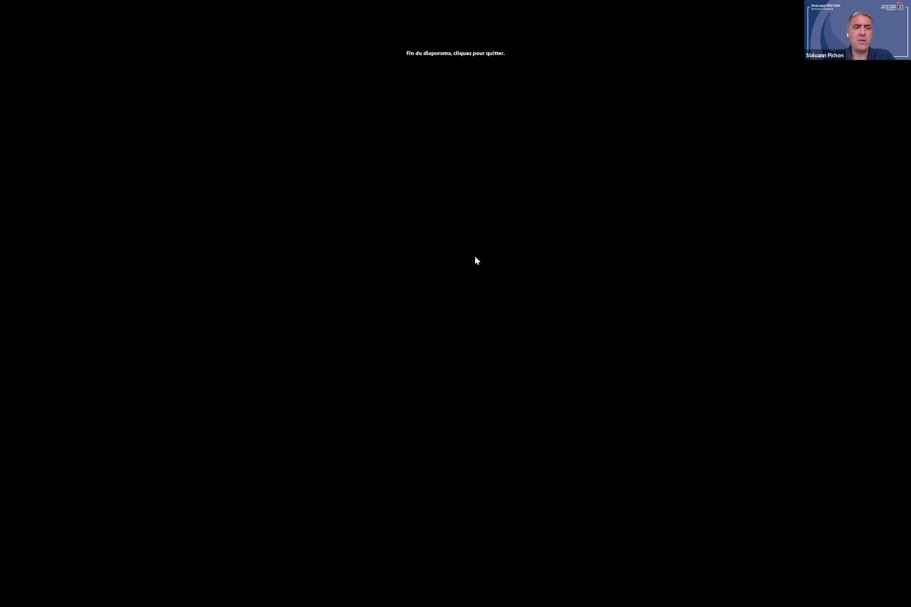
key("Left")
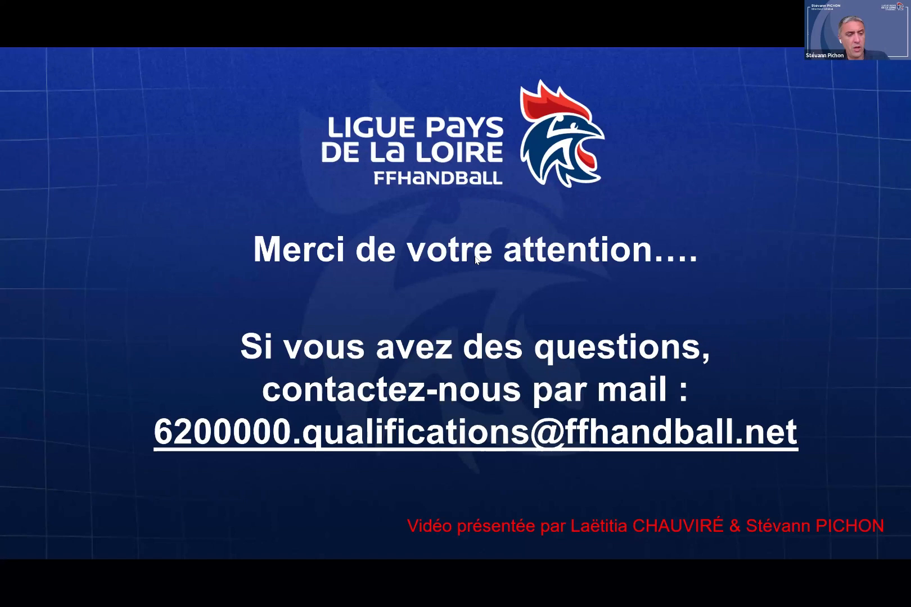